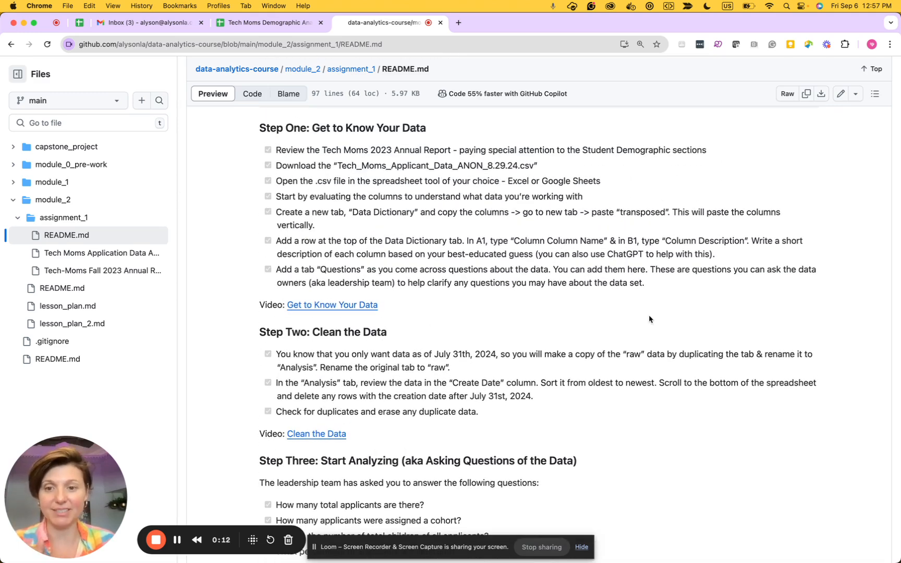
Review the assignment README from the data analysis questions through the pivot table and dashboard steps.
{"action": "scroll", "coordinate": [649, 318], "scroll_direction": "down", "scroll_amount": 5}
{"action": "scroll", "coordinate": [649, 318], "scroll_direction": "down", "scroll_amount": 4}
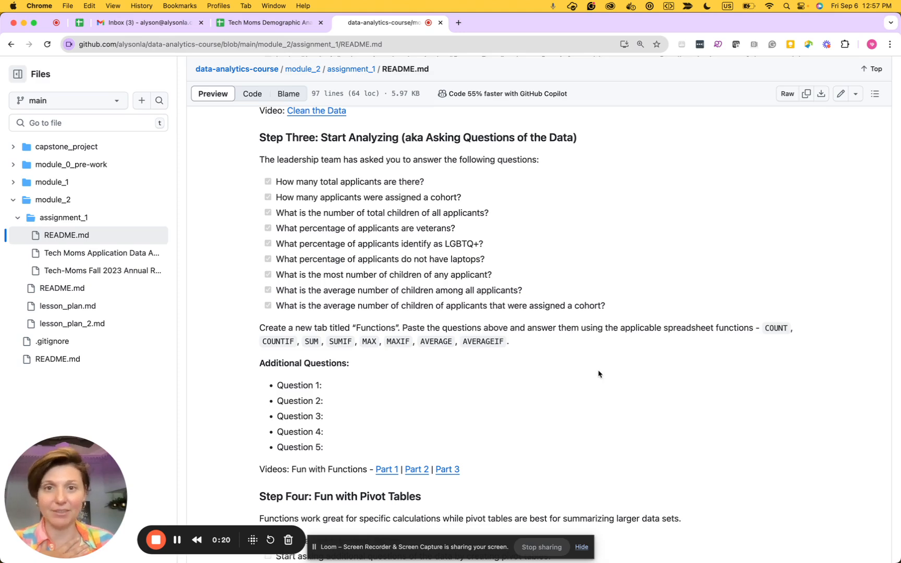
{"action": "scroll", "coordinate": [599, 374], "scroll_direction": "down", "scroll_amount": 6}
{"action": "scroll", "coordinate": [693, 400], "scroll_direction": "down", "scroll_amount": 5}
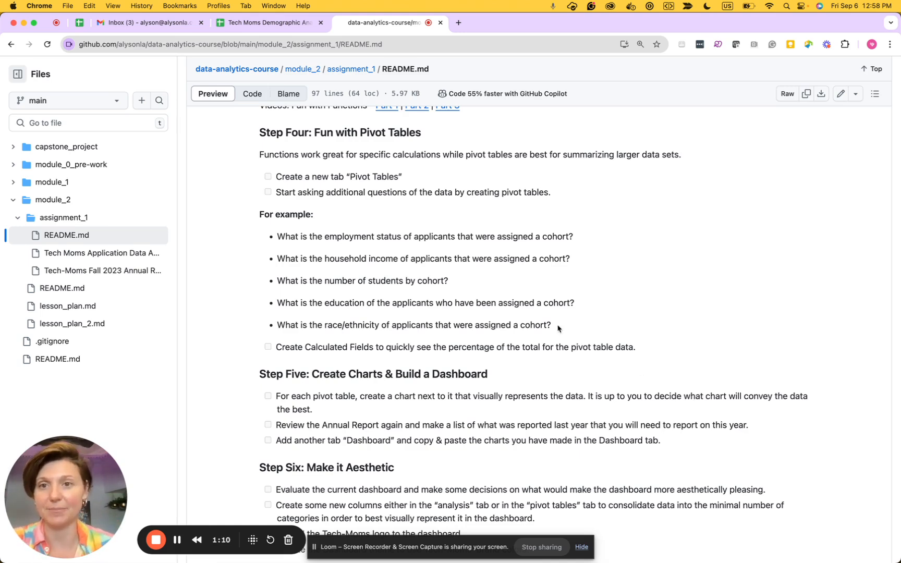
Switch to the Tech Moms Demographic Analysis spreadsheet, add a sheet named "Pivot Tables" and place it before the Functions sheet.
{"action": "left_click", "coordinate": [250, 24]}
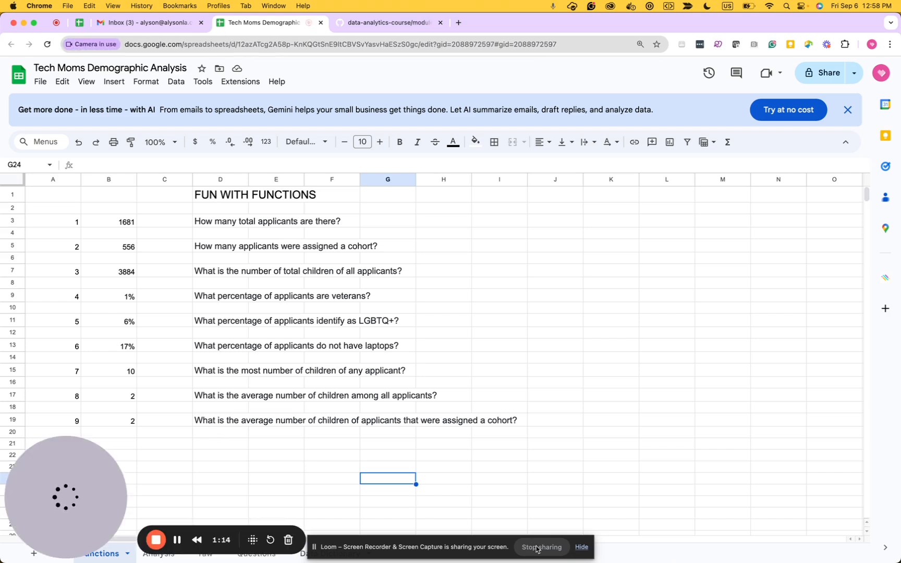
{"action": "left_click", "coordinate": [582, 546]}
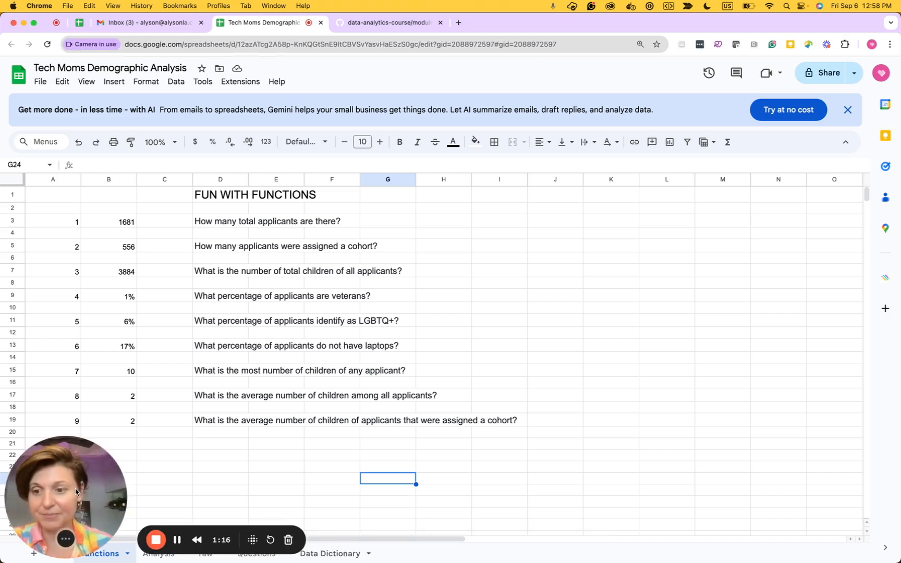
{"action": "left_click_drag", "start_coordinate": [75, 493], "coordinate": [776, 244]}
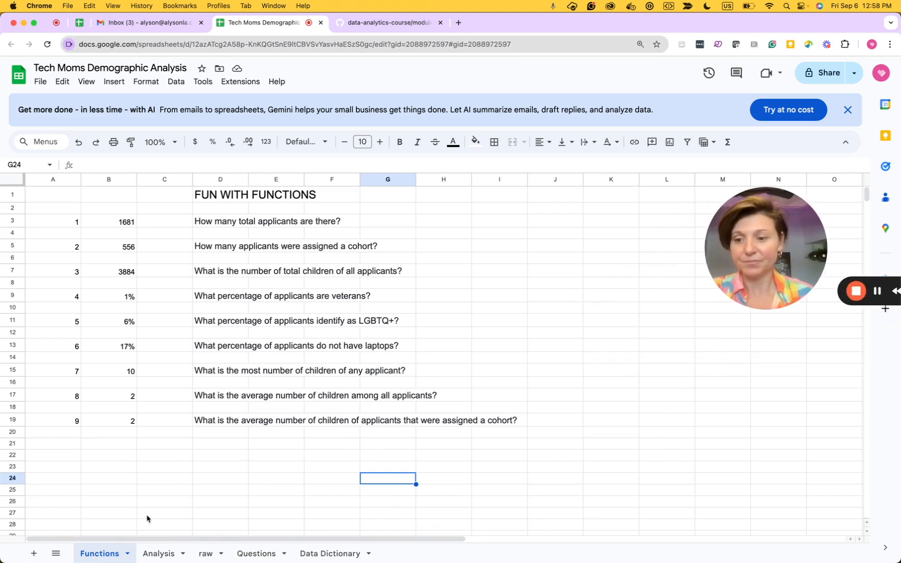
{"action": "left_click", "coordinate": [34, 553]}
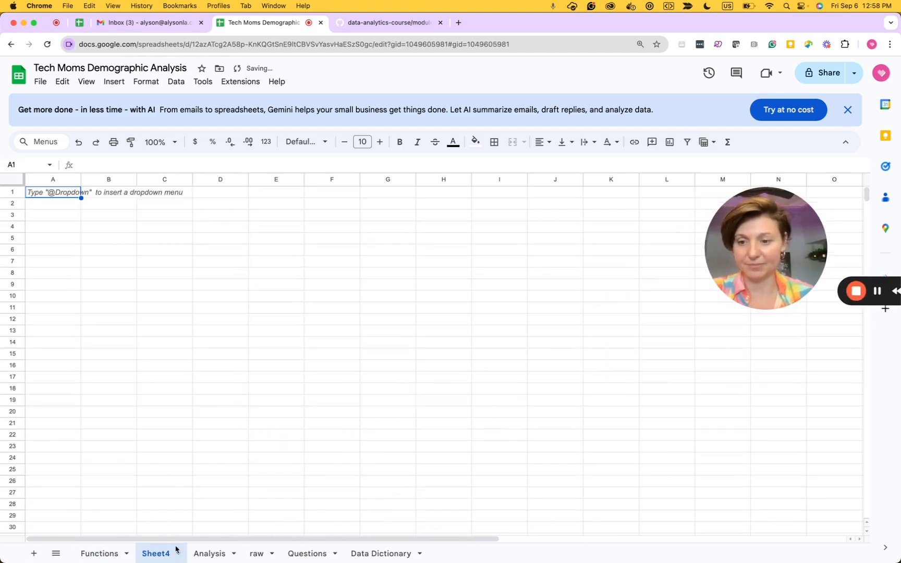
{"action": "double_click", "coordinate": [156, 554]}
{"action": "type", "text": "Pivot Tables"}
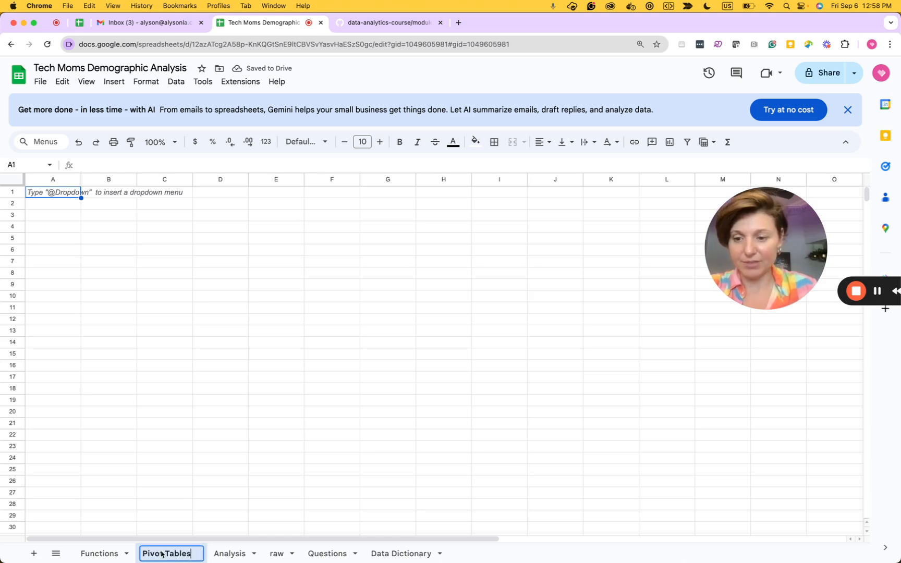
{"action": "left_click", "coordinate": [190, 483]}
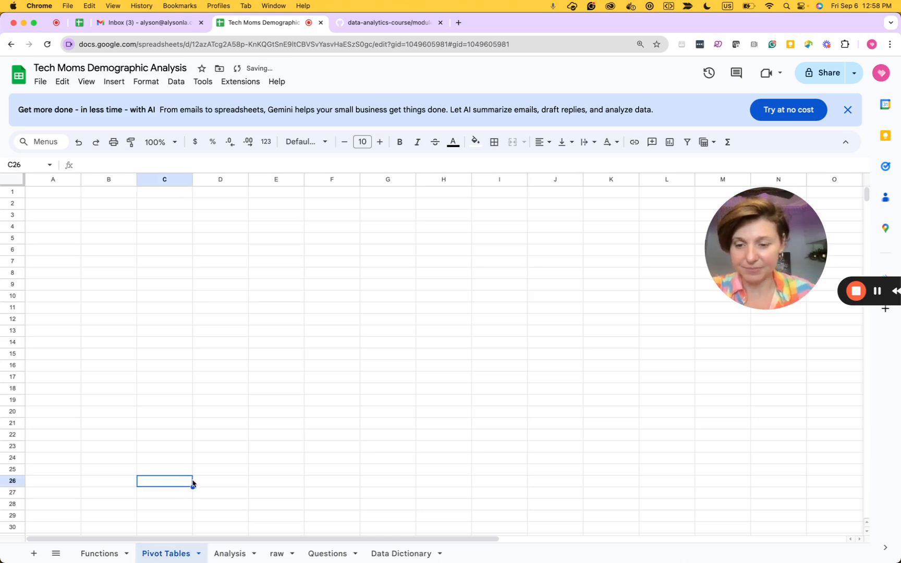
{"action": "left_click_drag", "start_coordinate": [104, 557], "coordinate": [170, 555]}
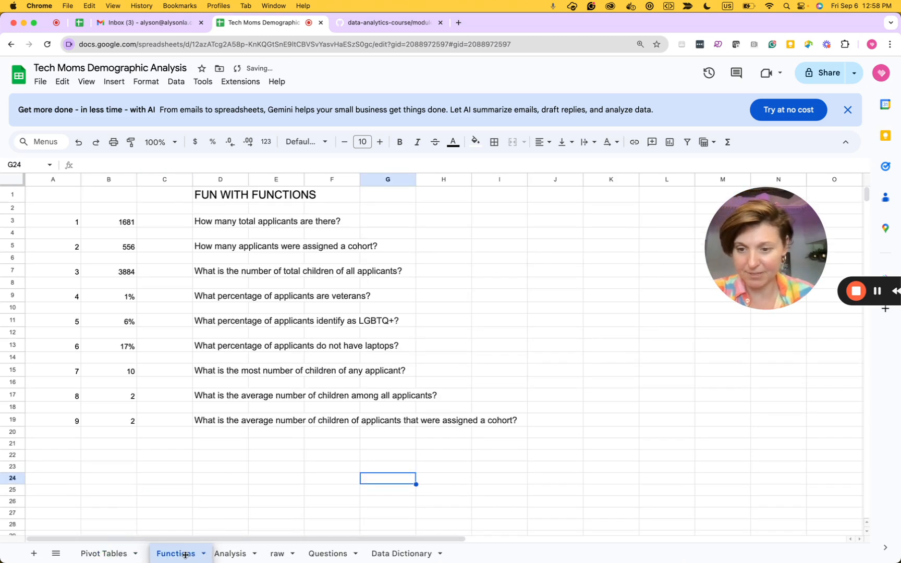
{"action": "left_click", "coordinate": [113, 556]}
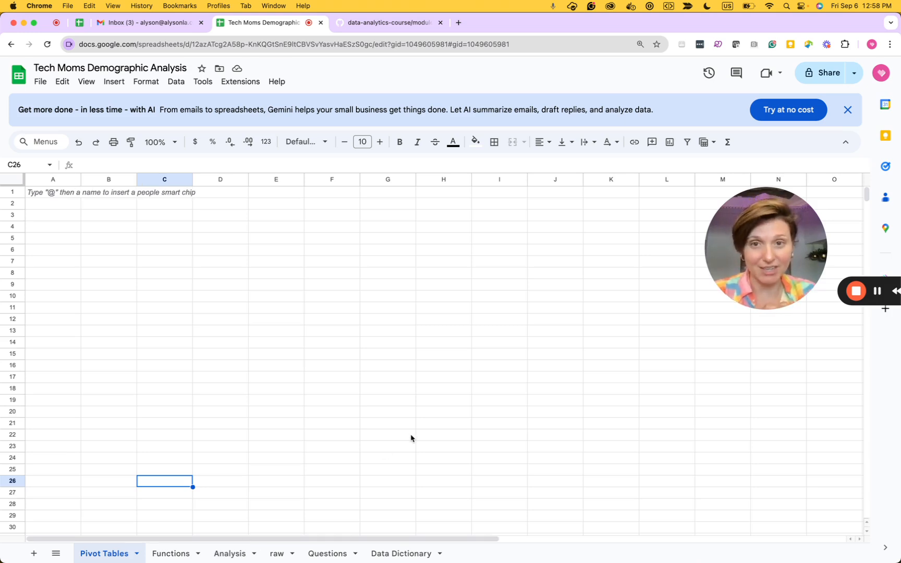
Copy the question "What is the employment status of applicants that were assigned a cohort?" from the README into cell A3 of the Pivot Tables sheet.
{"action": "left_click", "coordinate": [395, 25]}
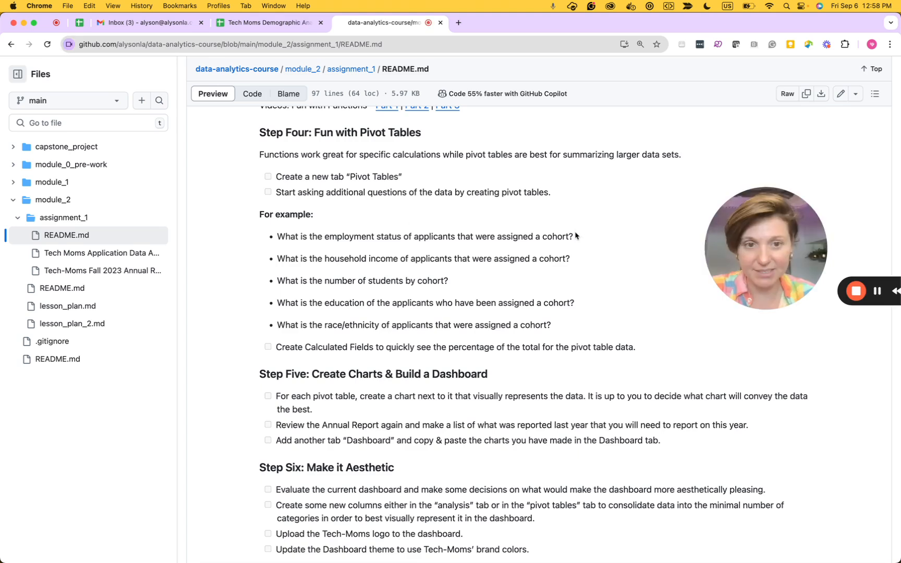
{"action": "left_click_drag", "start_coordinate": [575, 234], "coordinate": [276, 240]}
{"action": "key", "text": "super+c"}
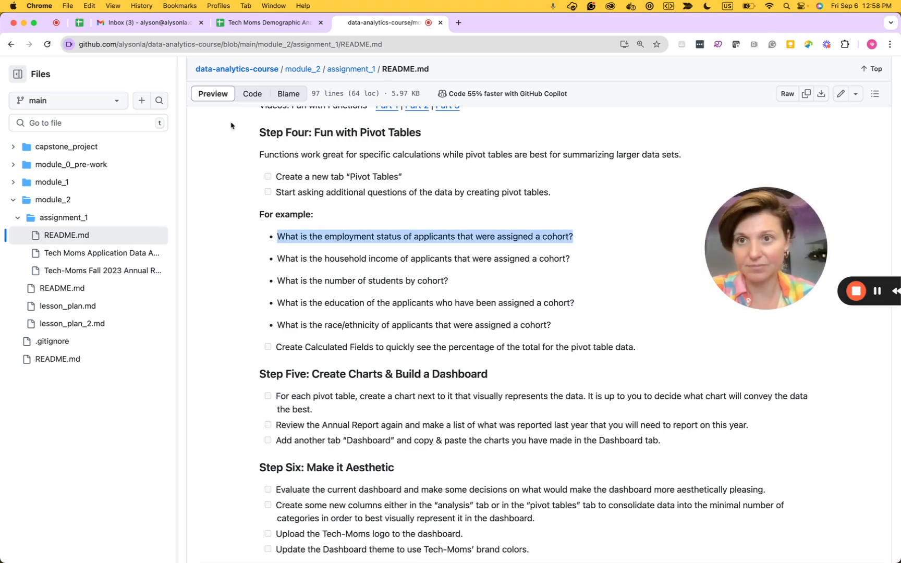
{"action": "left_click", "coordinate": [263, 22]}
{"action": "left_click", "coordinate": [70, 221]}
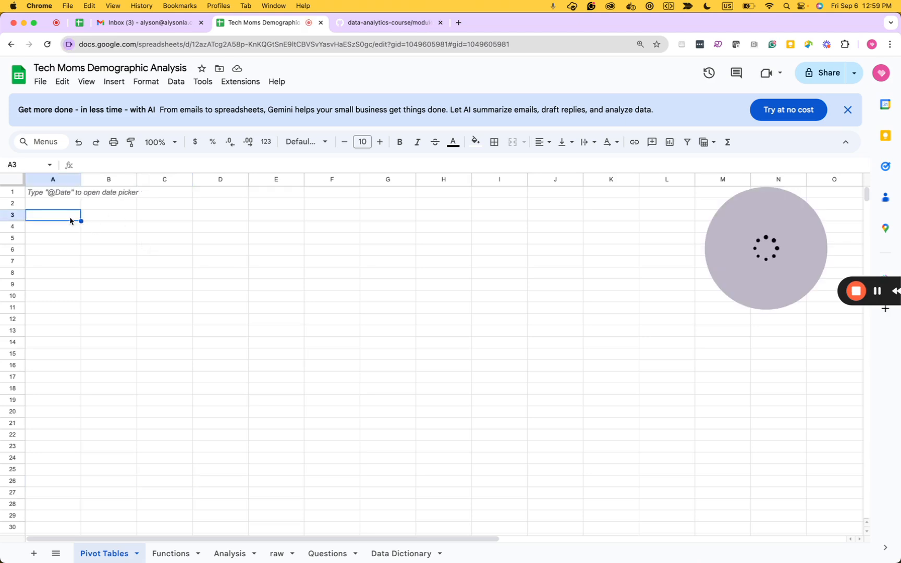
{"action": "key", "text": "super+v"}
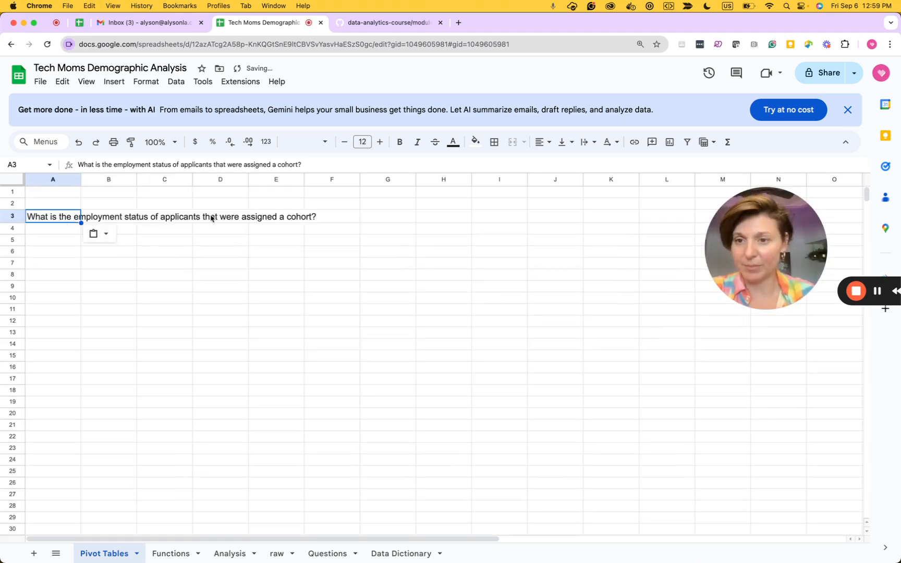
Make only the words "employment status" bold within the question in cell A3.
{"action": "left_click", "coordinate": [169, 165]}
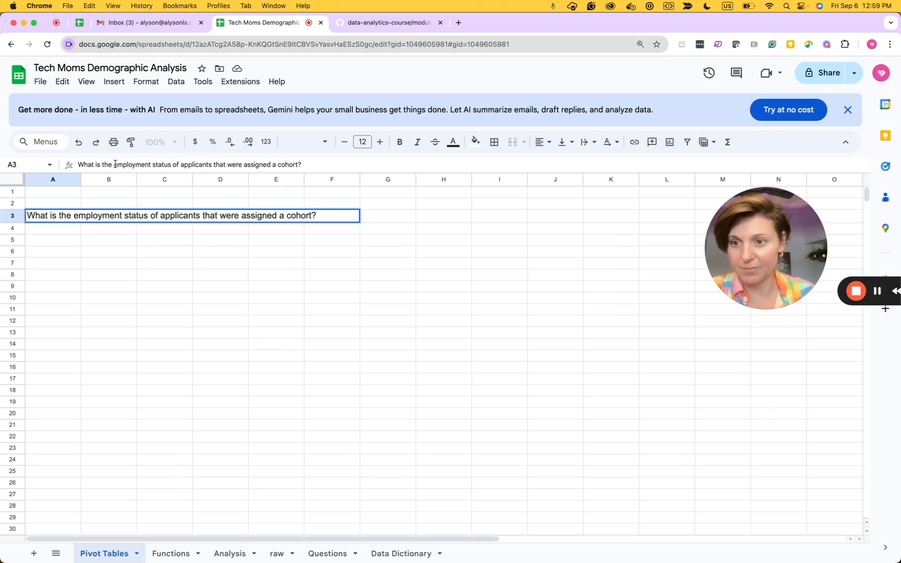
{"action": "left_click_drag", "start_coordinate": [114, 165], "coordinate": [172, 166]}
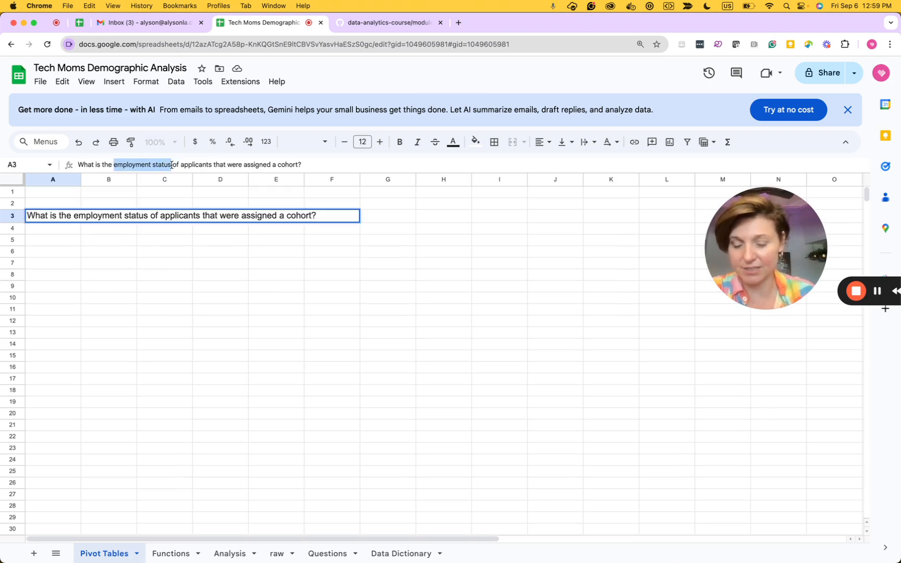
{"action": "key", "text": "super+b"}
{"action": "left_click", "coordinate": [144, 241]}
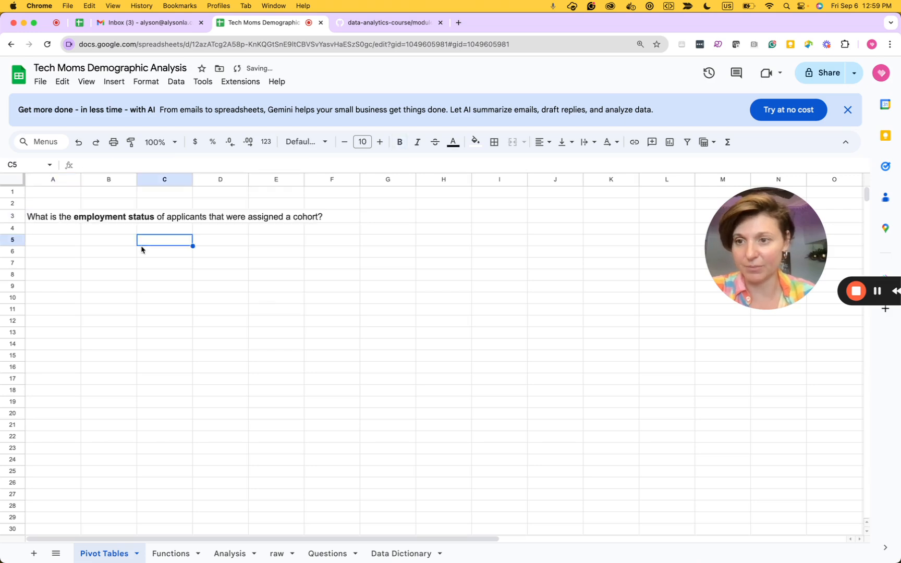
{"action": "left_click", "coordinate": [59, 222]}
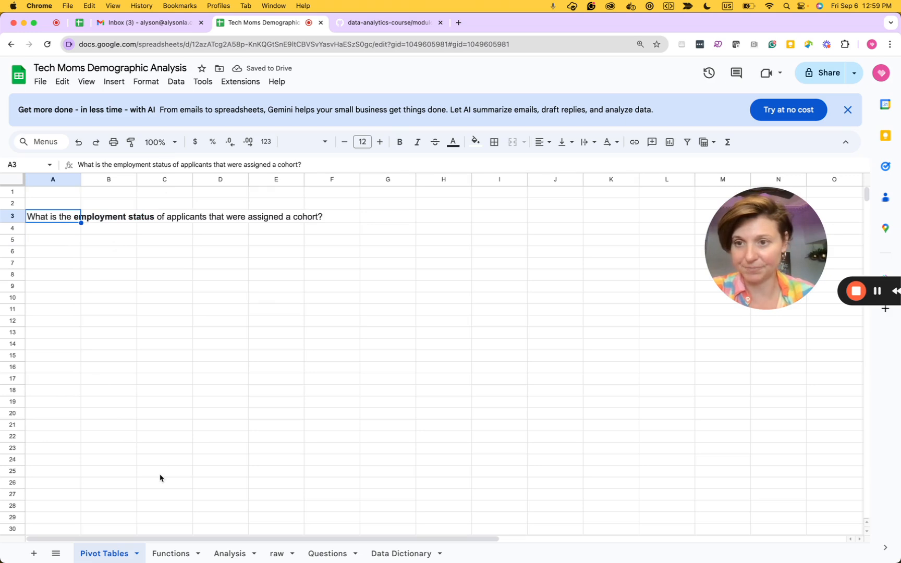
Create a pivot table from the entire Analysis sheet (Analysis!1:1685), inserted in the existing sheet at 'Pivot Tables'!A5.
{"action": "left_click", "coordinate": [237, 553]}
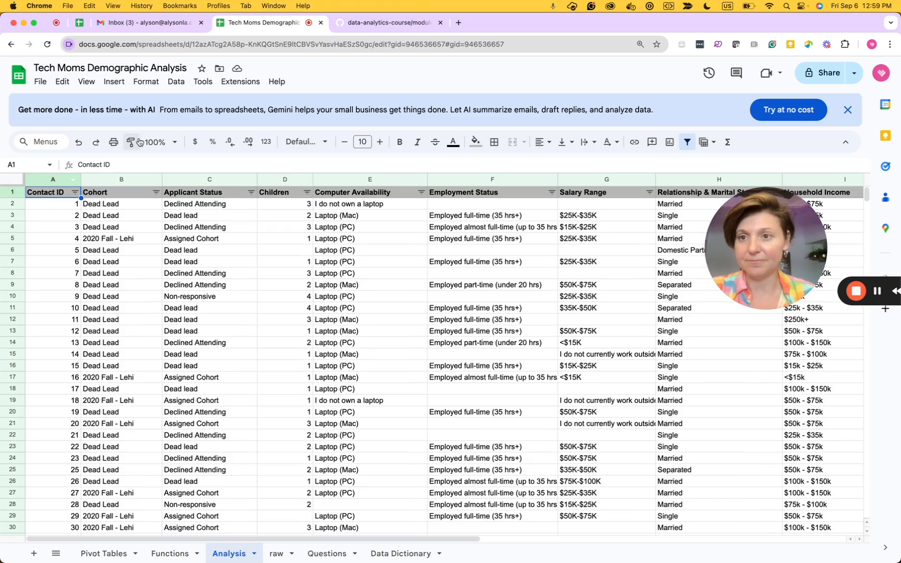
{"action": "left_click", "coordinate": [16, 182]}
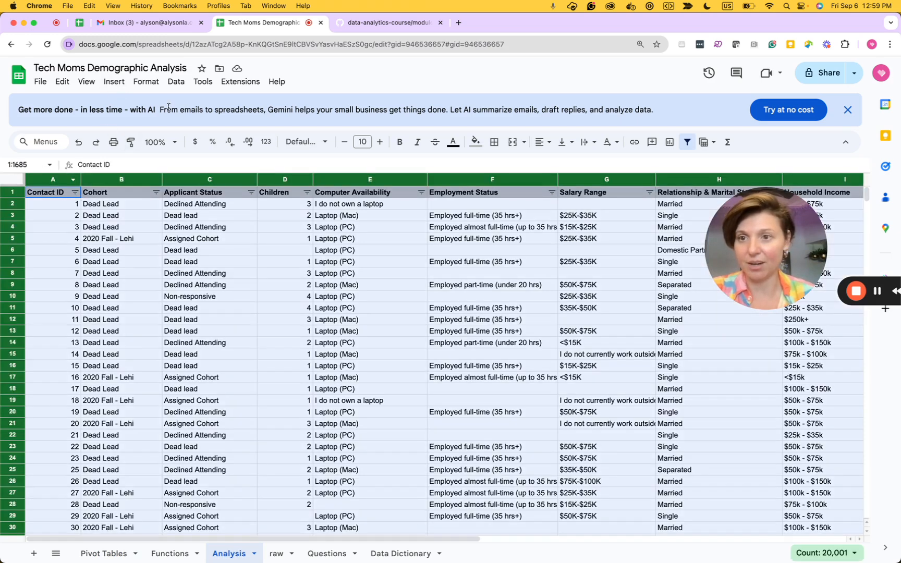
{"action": "left_click", "coordinate": [115, 81]}
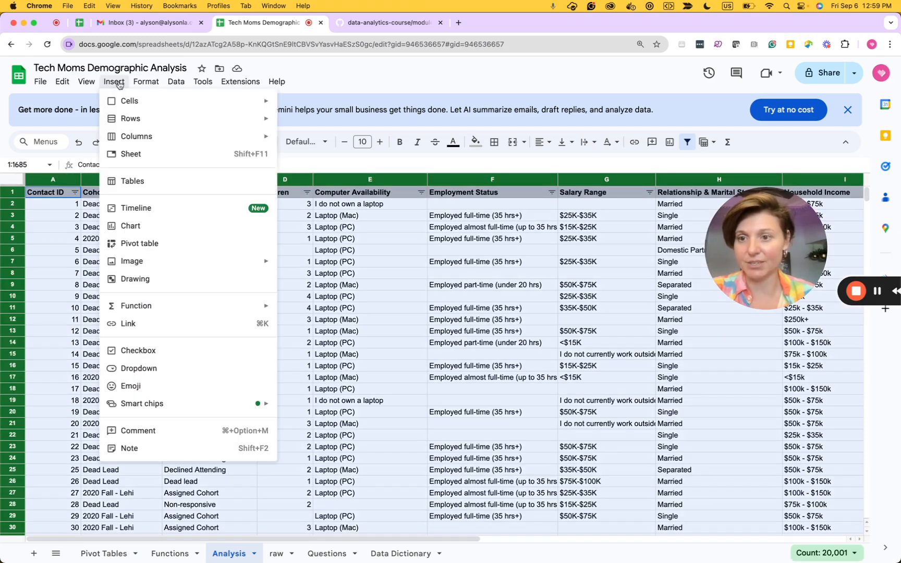
{"action": "left_click", "coordinate": [141, 244]}
{"action": "left_click", "coordinate": [370, 331]}
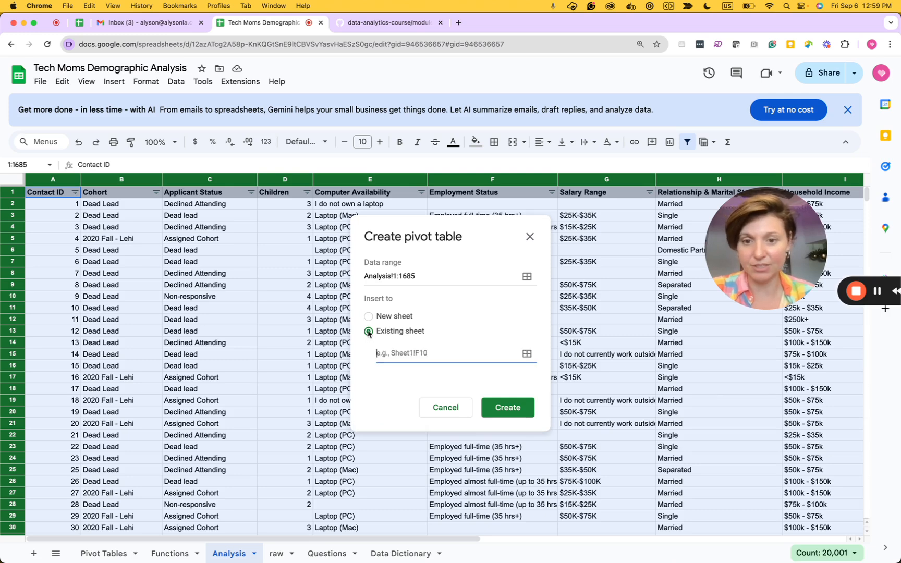
{"action": "left_click", "coordinate": [110, 553]}
{"action": "left_click", "coordinate": [59, 242]}
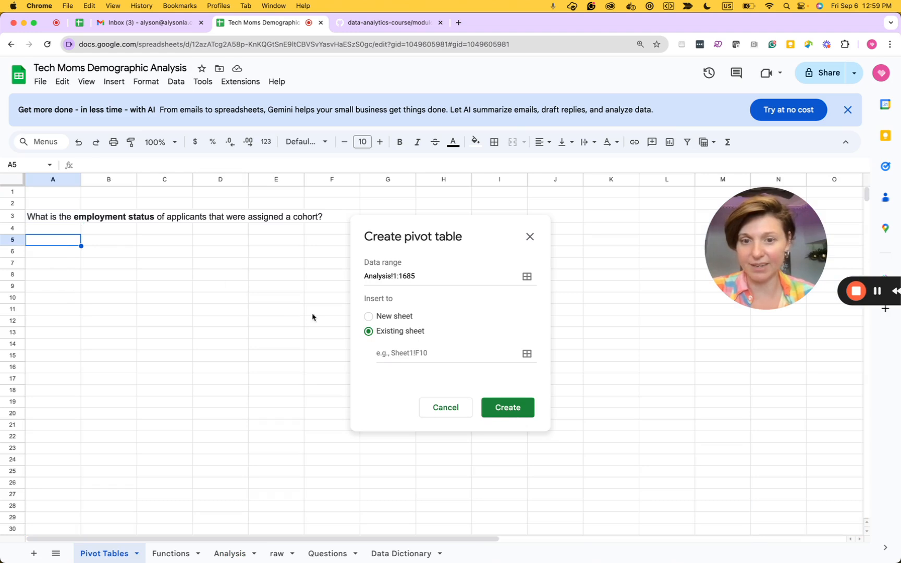
{"action": "left_click", "coordinate": [392, 352]}
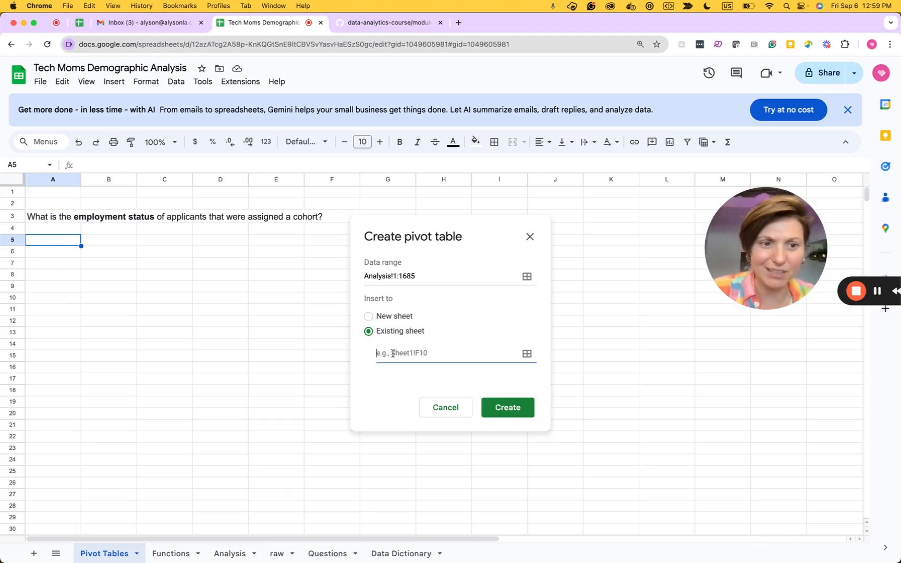
{"action": "left_click", "coordinate": [54, 243]}
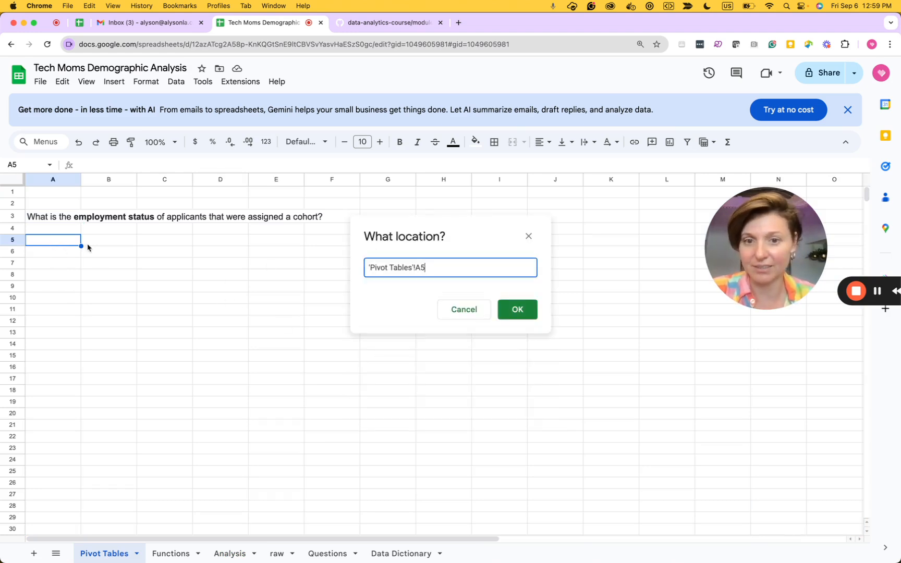
{"action": "left_click", "coordinate": [518, 309]}
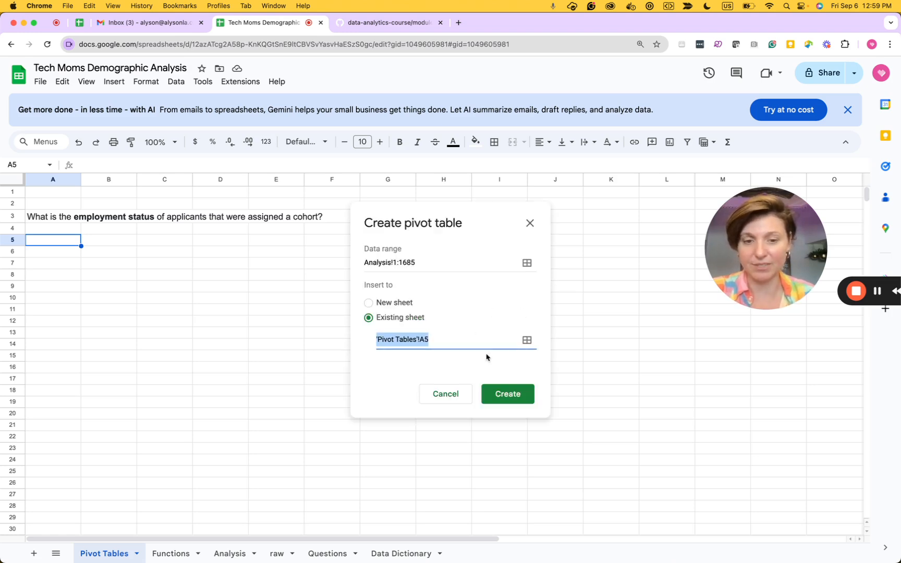
{"action": "left_click", "coordinate": [507, 395]}
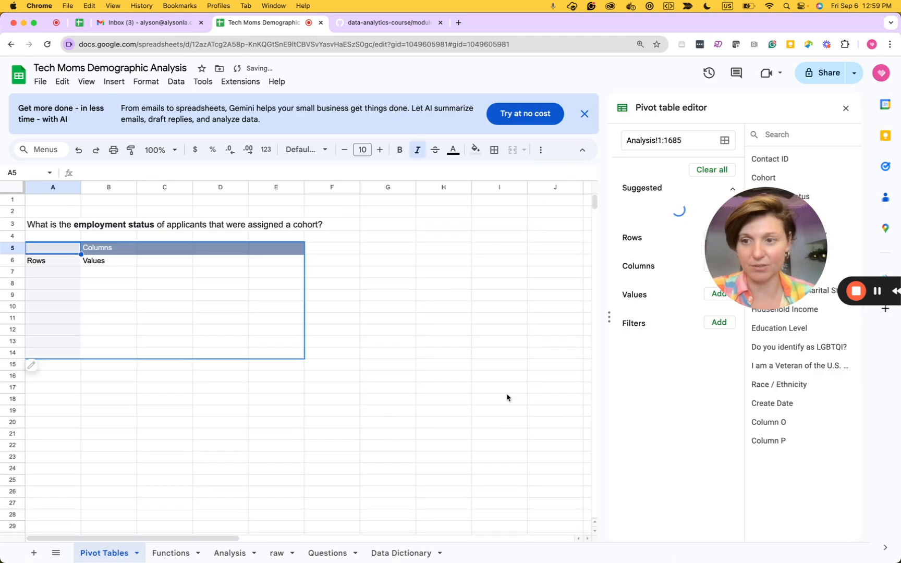
Add Employment Status to the pivot table's rows and make the Grand Total row taller.
{"action": "left_click_drag", "start_coordinate": [774, 241], "coordinate": [315, 453]}
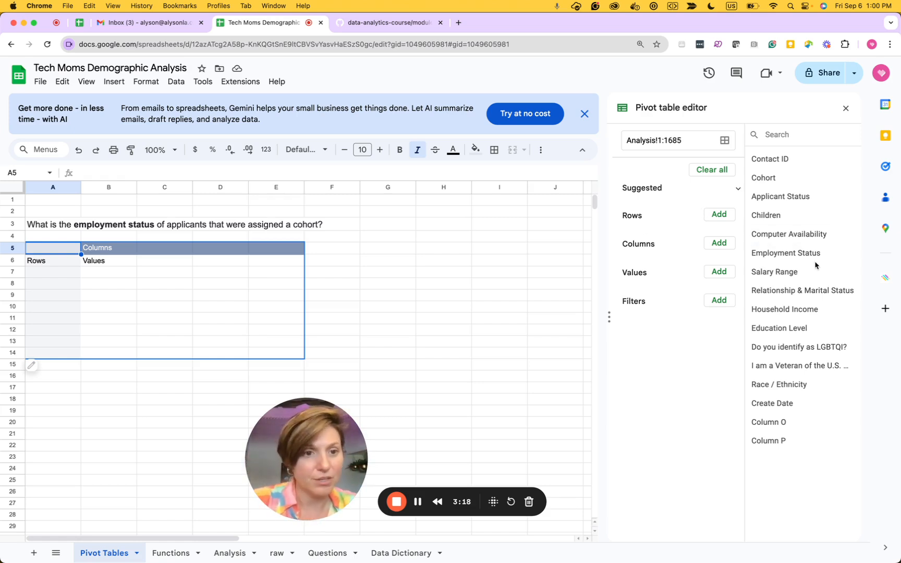
{"action": "left_click_drag", "start_coordinate": [803, 255], "coordinate": [661, 231]}
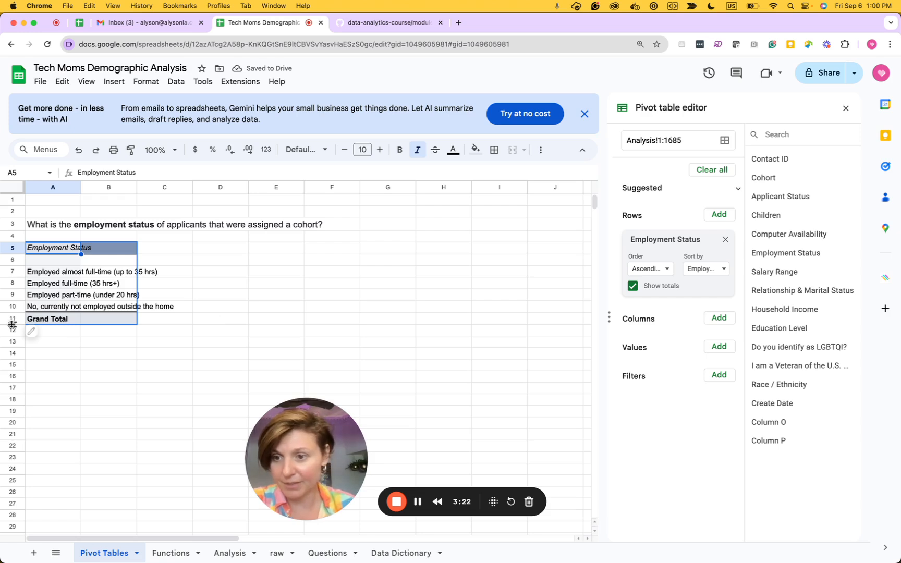
{"action": "left_click_drag", "start_coordinate": [12, 336], "coordinate": [12, 334]}
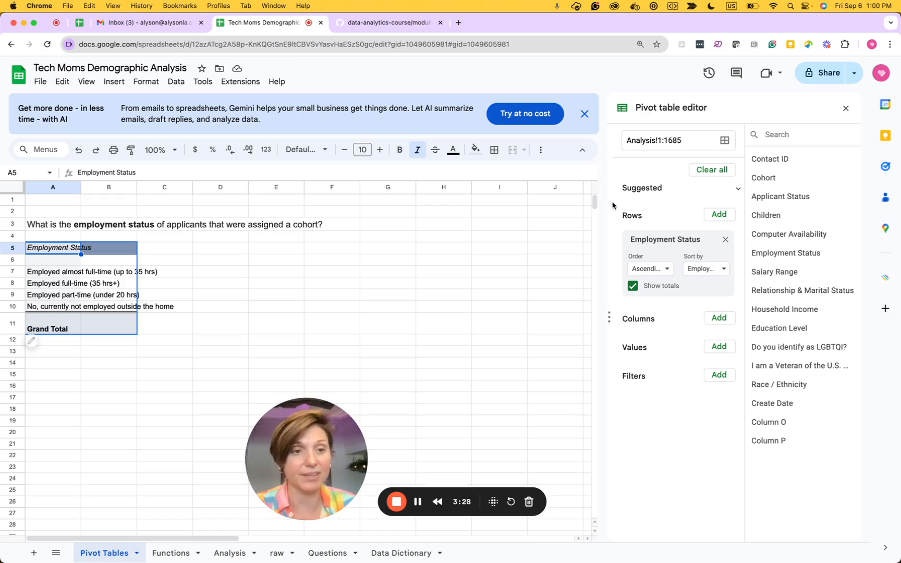
Add Contact ID to the pivot table's values, summarized by COUNT.
{"action": "left_click_drag", "start_coordinate": [663, 309], "coordinate": [645, 367]}
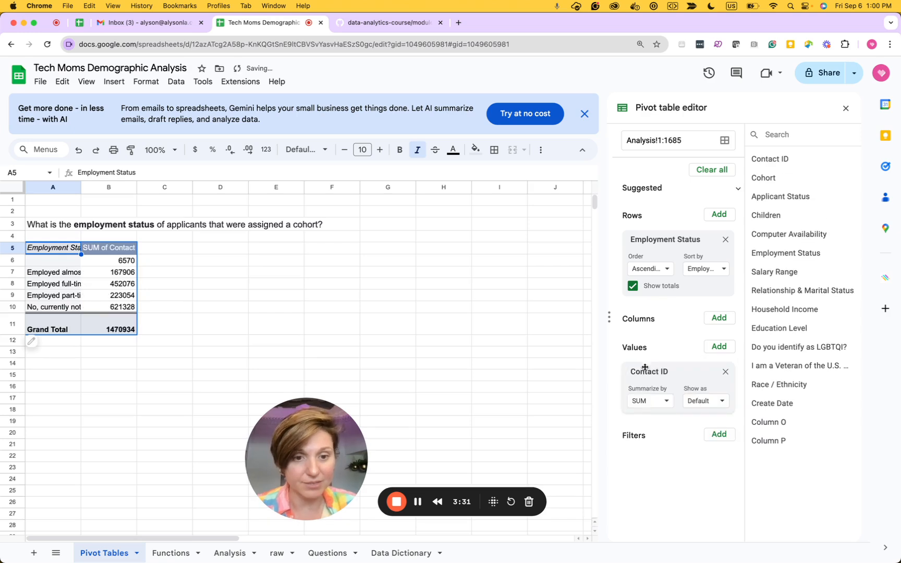
{"action": "left_click", "coordinate": [664, 401]}
{"action": "left_click", "coordinate": [662, 204]}
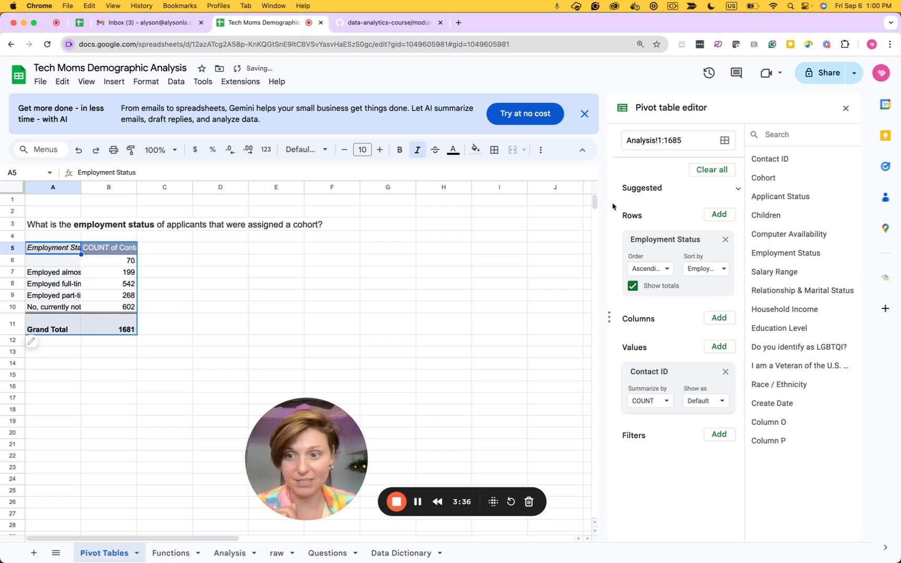
Compare the pivot table's grand total with the total number of applicants in cell B3 of the Functions sheet.
{"action": "left_click", "coordinate": [120, 331]}
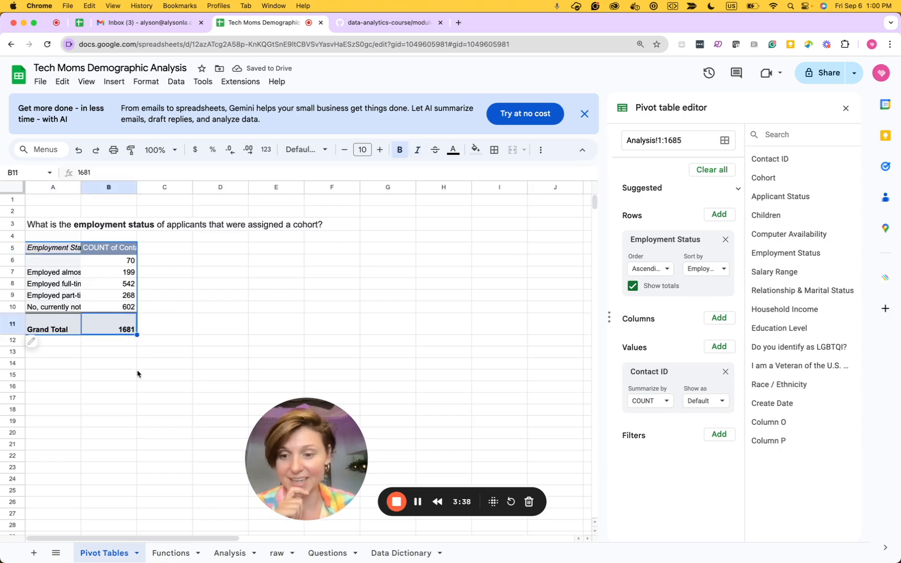
{"action": "left_click", "coordinate": [180, 553]}
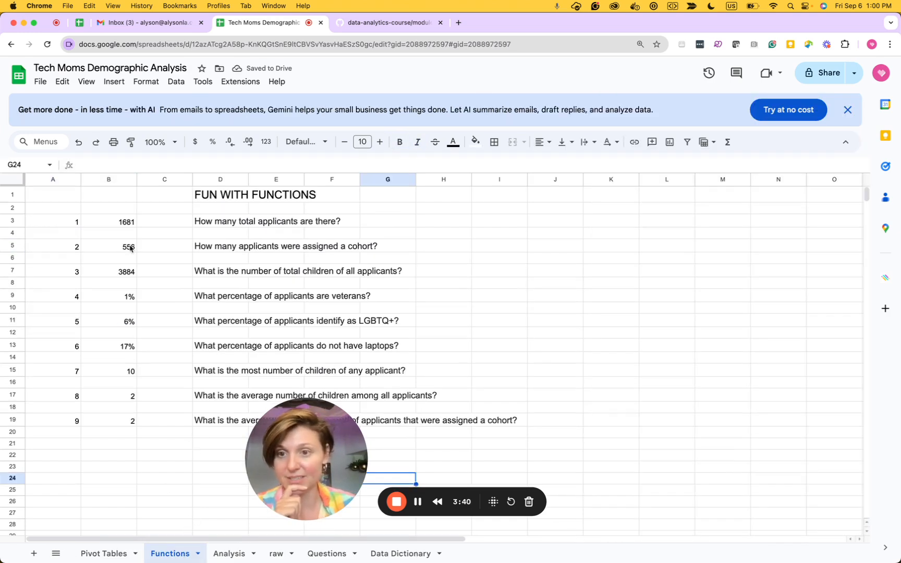
{"action": "left_click", "coordinate": [123, 223]}
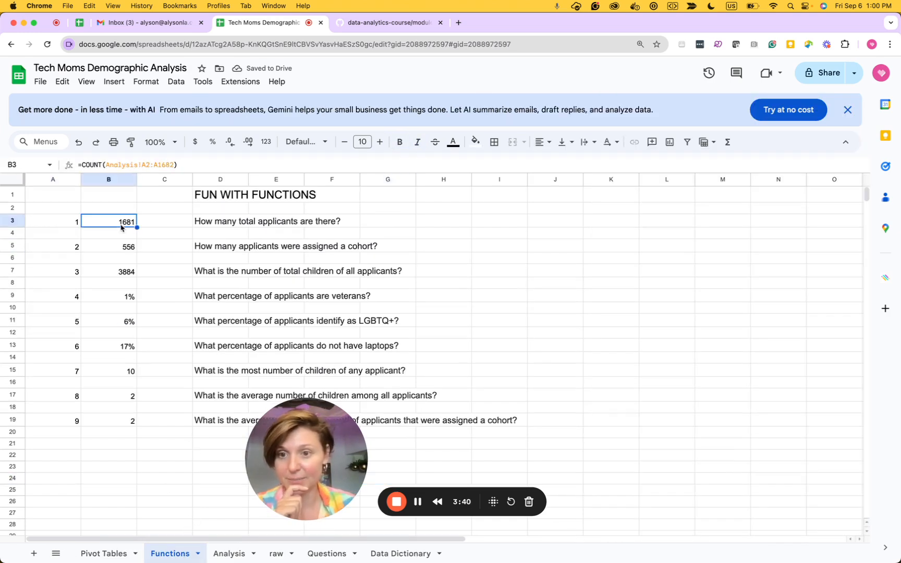
Widen column A on the Pivot Tables sheet and filter the pivot table by Applicant Status to only Assigned Cohort.
{"action": "left_click", "coordinate": [105, 553]}
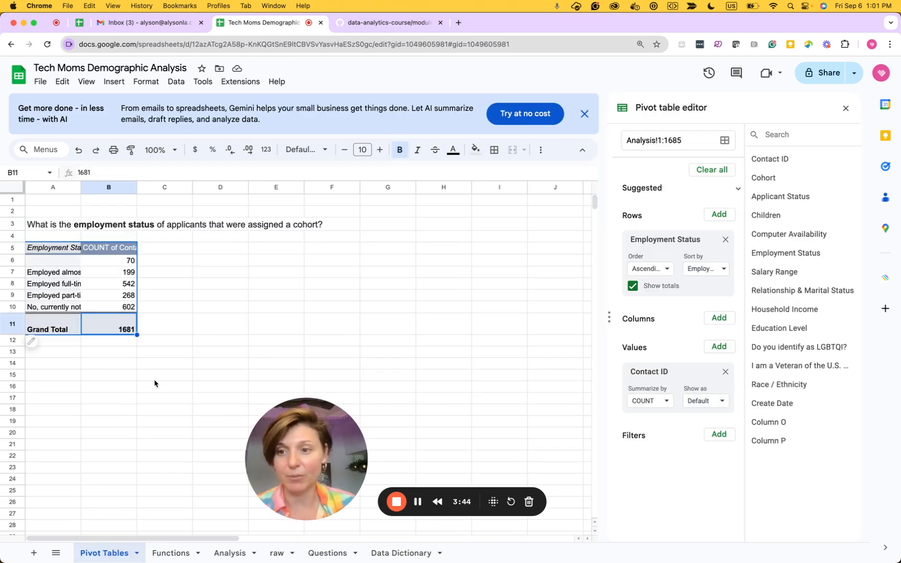
{"action": "left_click_drag", "start_coordinate": [80, 187], "coordinate": [193, 189]}
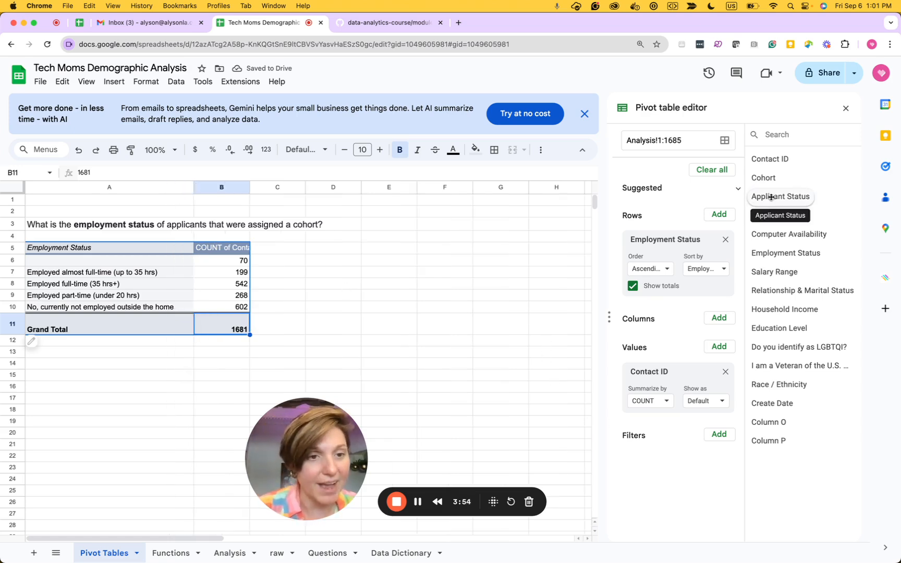
{"action": "left_click_drag", "start_coordinate": [787, 193], "coordinate": [667, 455]}
{"action": "left_click", "coordinate": [700, 489]}
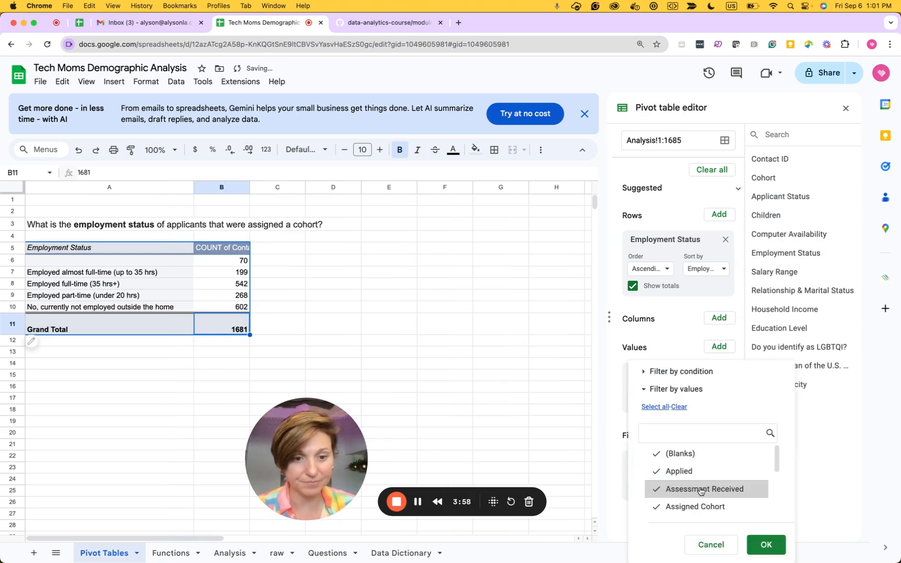
{"action": "left_click", "coordinate": [679, 406]}
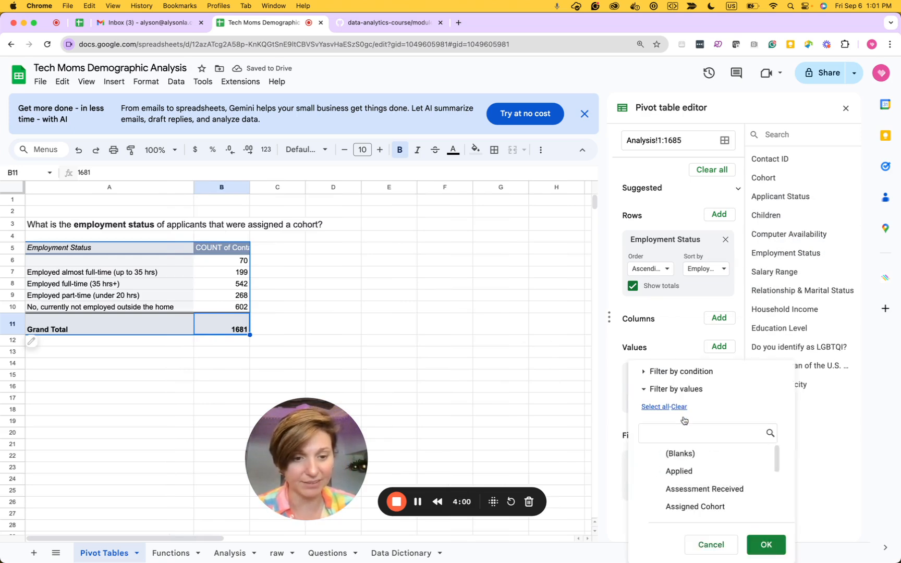
{"action": "left_click", "coordinate": [656, 506]}
{"action": "left_click", "coordinate": [765, 545]}
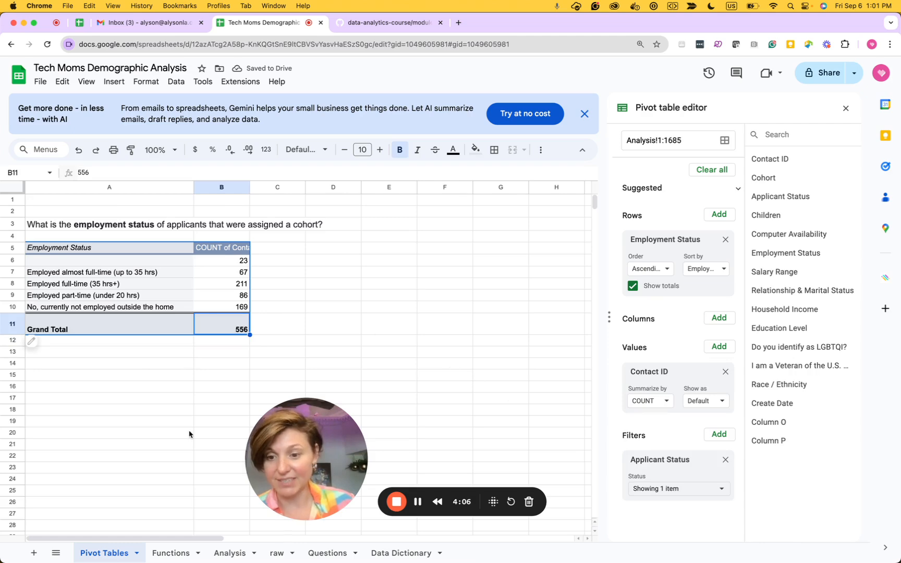
Compare the filtered grand total with the number of applicants assigned a cohort in cell B5 of the Functions sheet.
{"action": "left_click", "coordinate": [178, 554]}
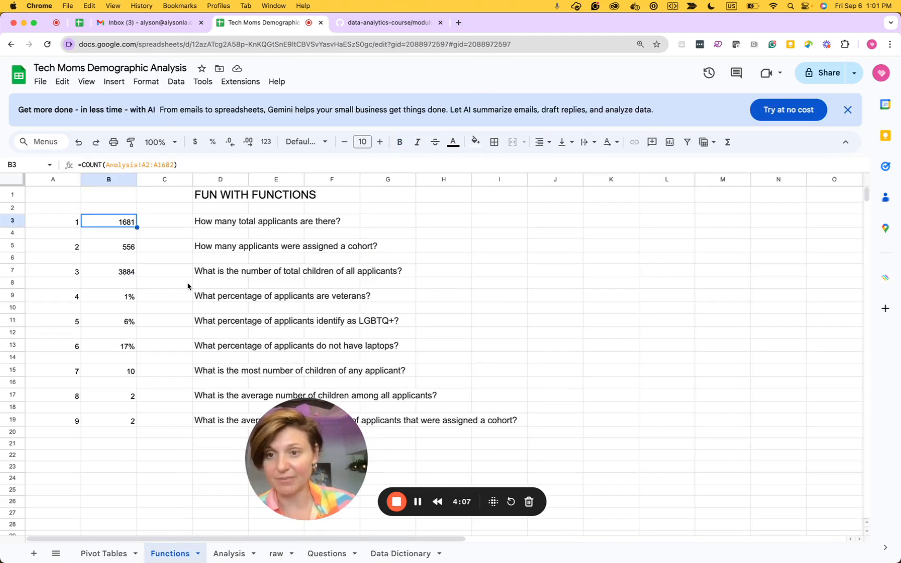
{"action": "left_click", "coordinate": [125, 249]}
Return to the Pivot Tables sheet and widen column B to fit the COUNT of Contact ID header.
{"action": "left_click", "coordinate": [115, 554]}
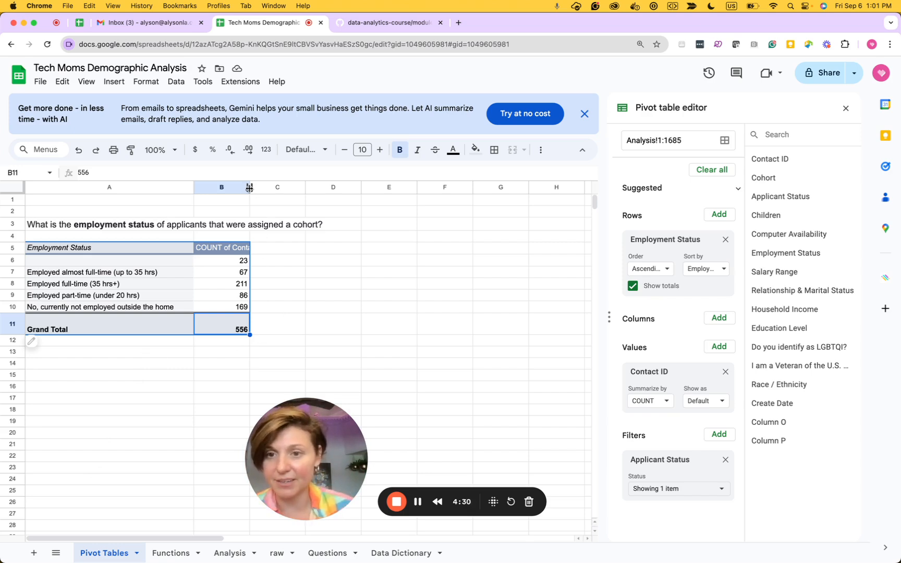
{"action": "left_click_drag", "start_coordinate": [249, 188], "coordinate": [279, 188]}
Review each employment status category and its applicant count in the pivot table, from the blank category through the Grand Total row.
{"action": "left_click", "coordinate": [78, 274]}
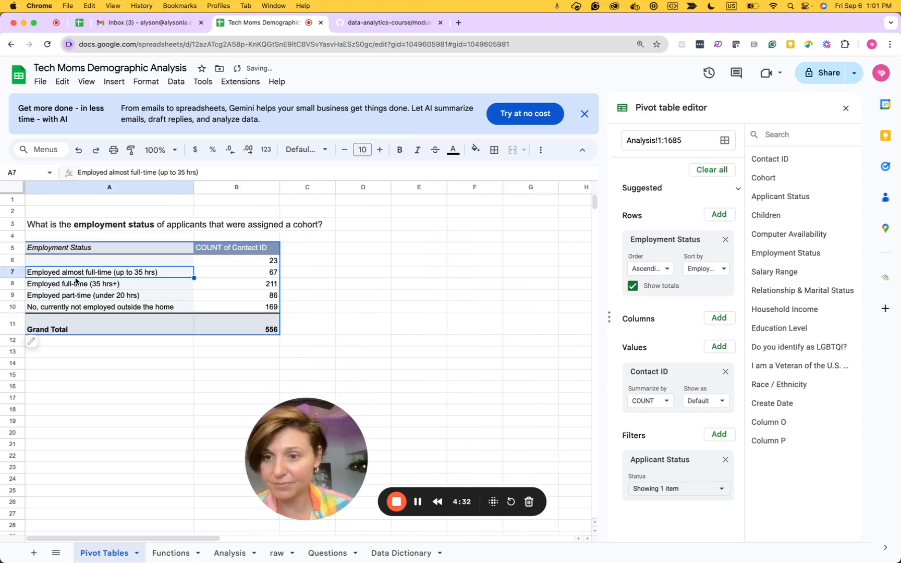
{"action": "key", "text": "Up"}
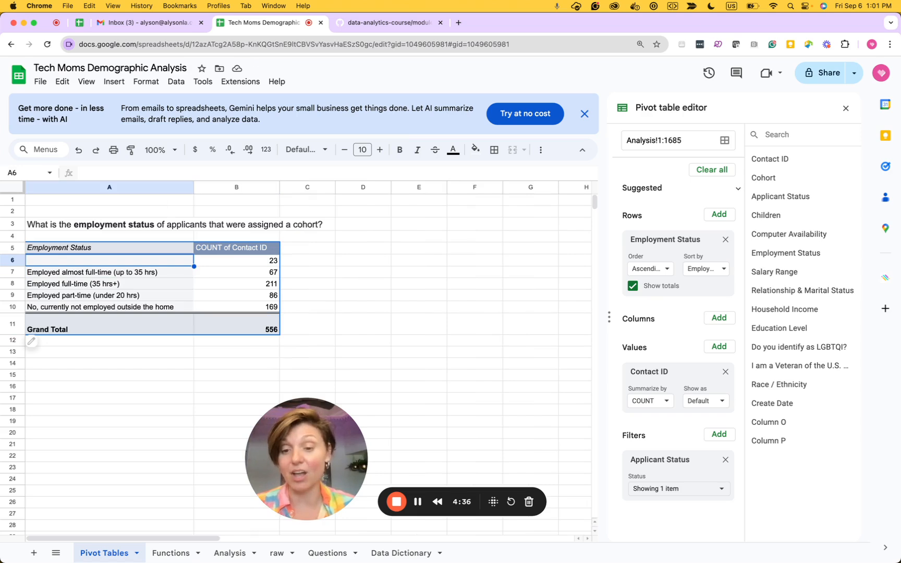
{"action": "key", "text": "Right"}
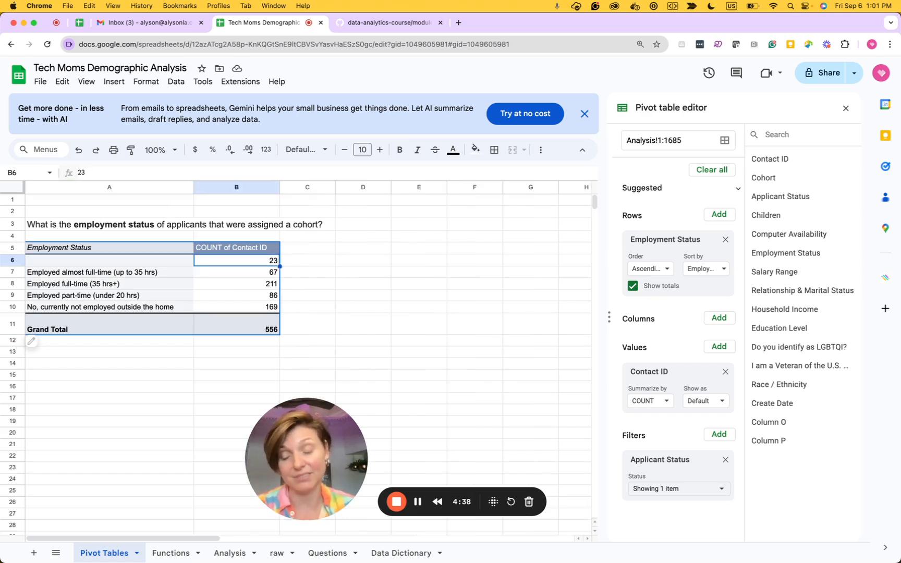
{"action": "key", "text": "Down"}
{"action": "key", "text": "Left"}
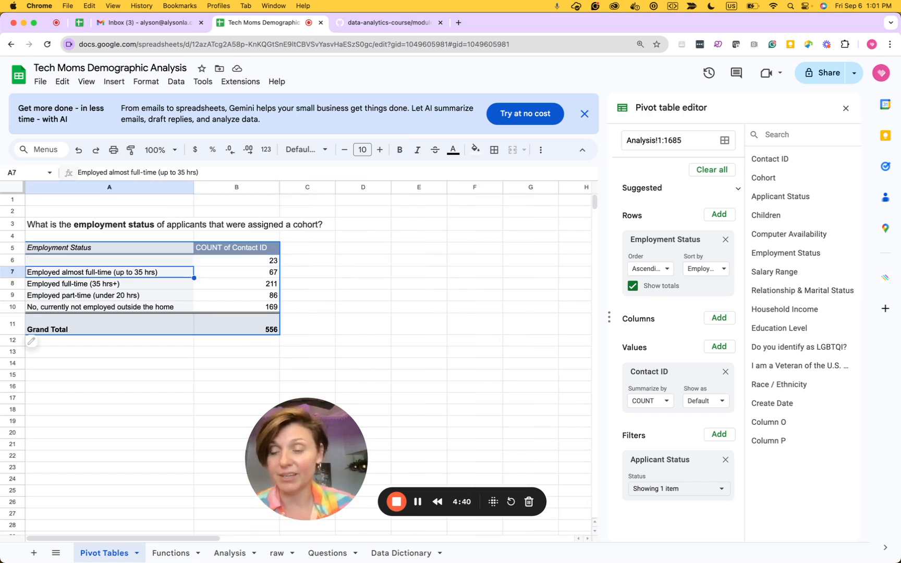
{"action": "key", "text": "Right"}
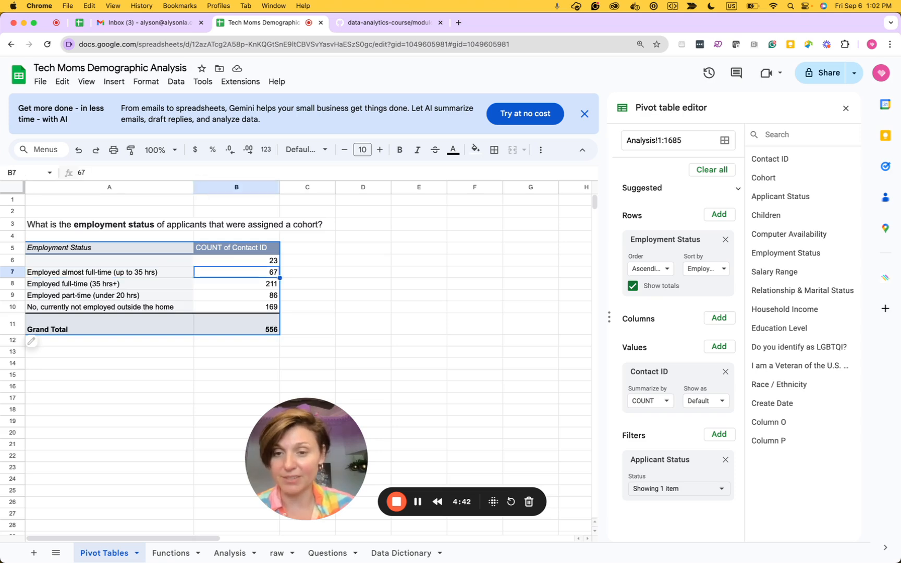
{"action": "left_click", "coordinate": [74, 279]}
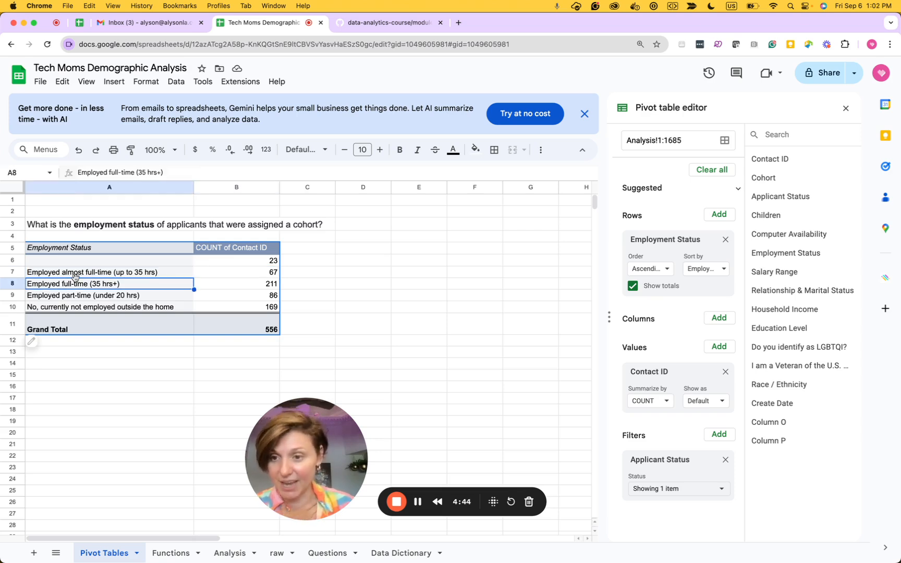
{"action": "key", "text": "Right"}
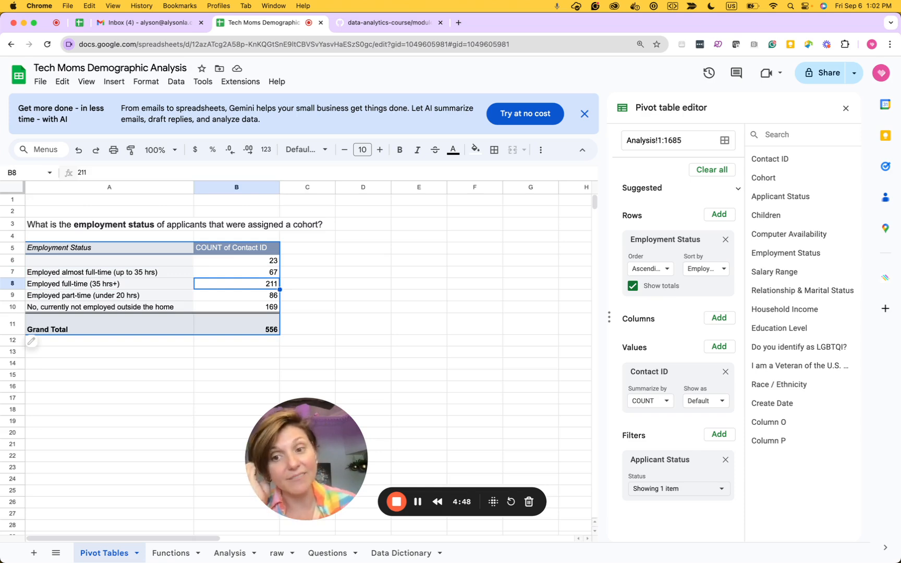
{"action": "key", "text": "Down"}
{"action": "key", "text": "Left"}
{"action": "key", "text": "Down"}
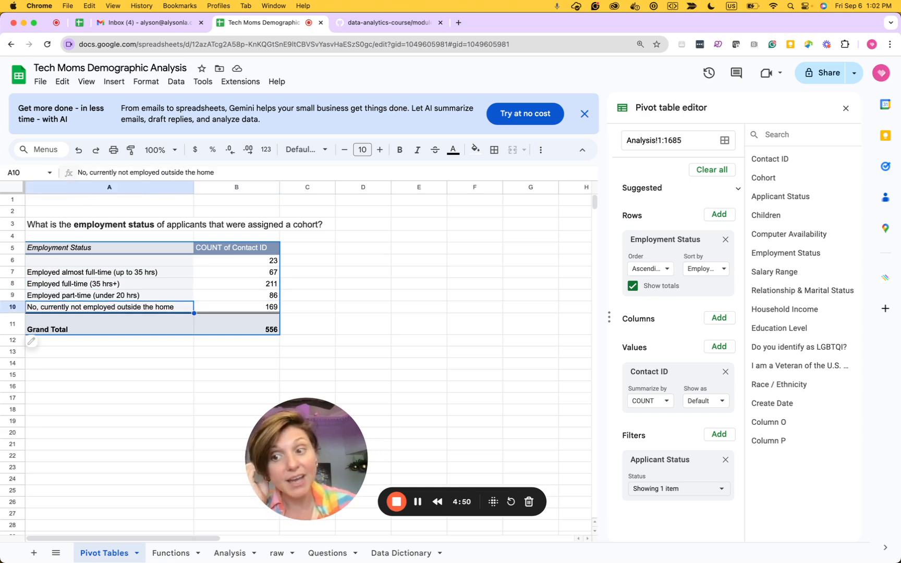
{"action": "key", "text": "Right"}
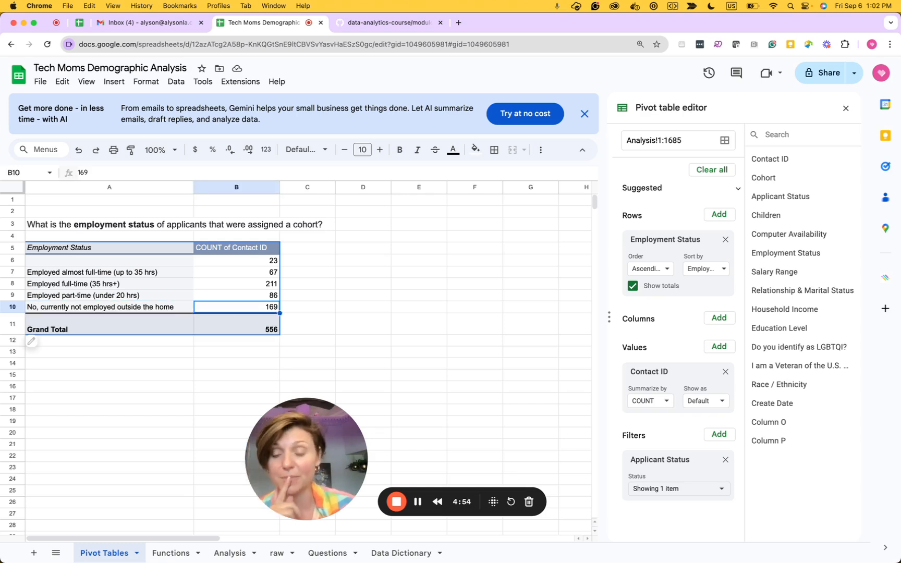
{"action": "key", "text": "Left"}
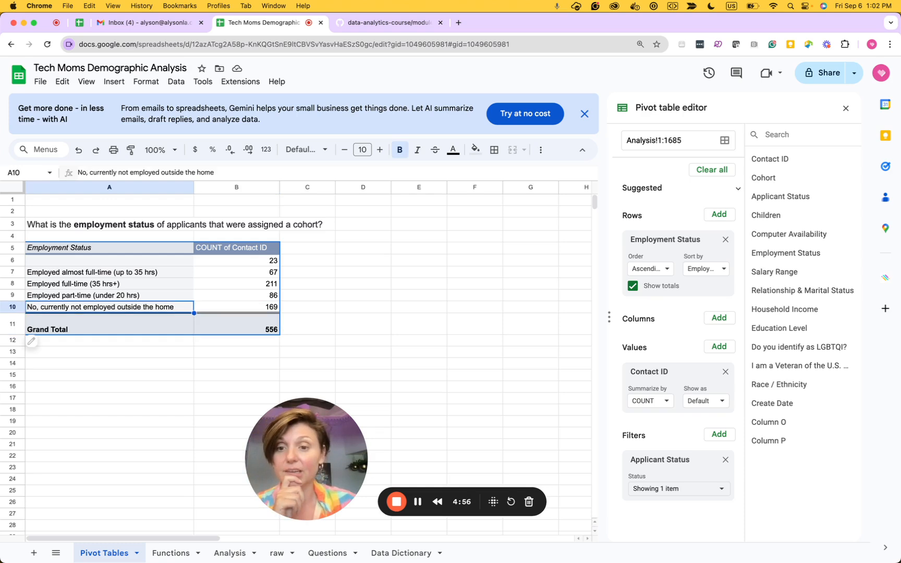
{"action": "key", "text": "Up"}
{"action": "key", "text": "Up"}
{"action": "key", "text": "Right"}
{"action": "key", "text": "Down"}
{"action": "key", "text": "Down"}
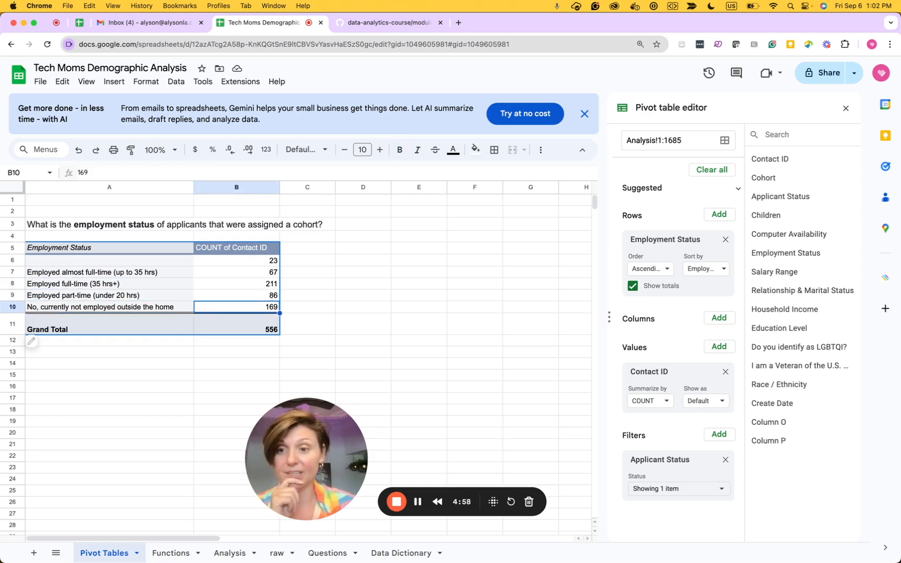
{"action": "key", "text": "Left"}
{"action": "key", "text": "Down"}
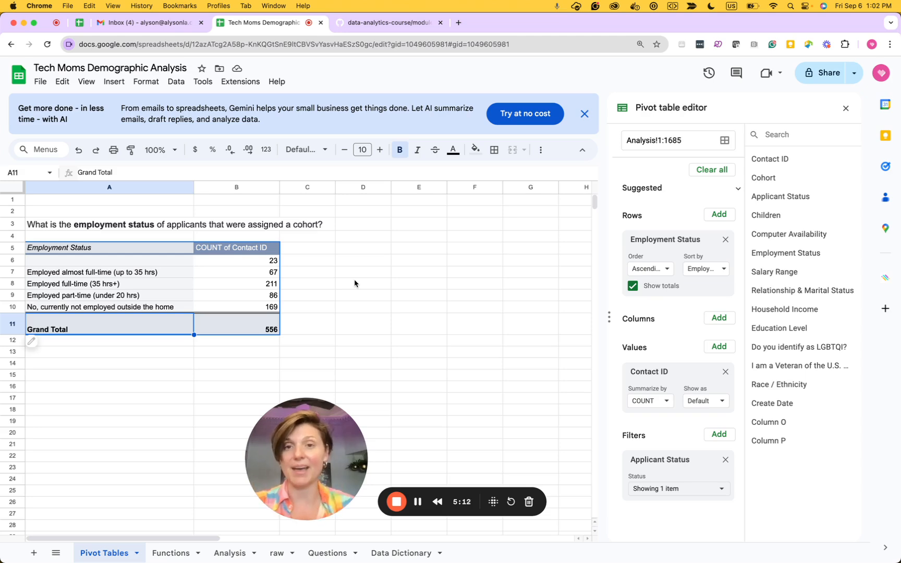
Copy the question "What is the household income of applicants that were assigned a cohort?" from the GitHub README into cell A13 of Pivot Tables.
{"action": "left_click", "coordinate": [382, 23]}
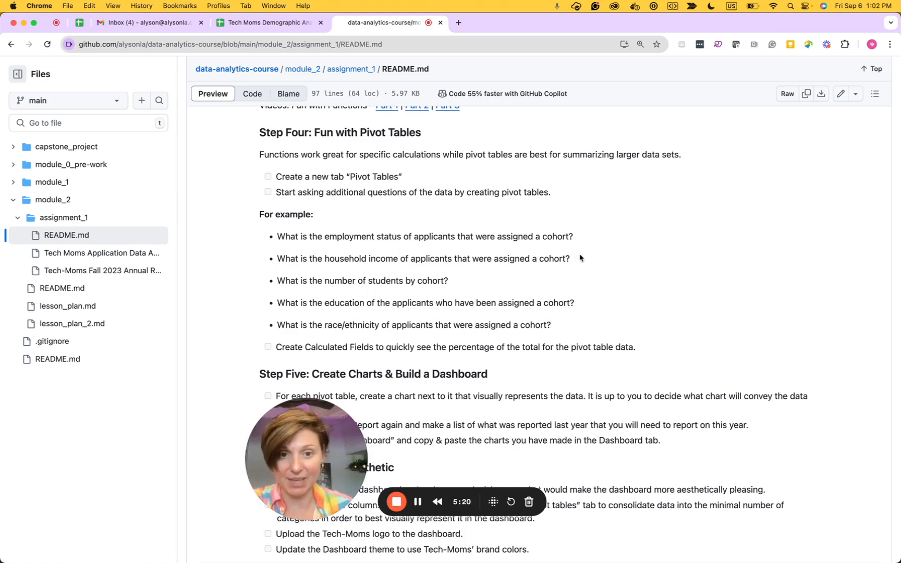
{"action": "left_click_drag", "start_coordinate": [580, 258], "coordinate": [280, 261]}
{"action": "key", "text": "super+c"}
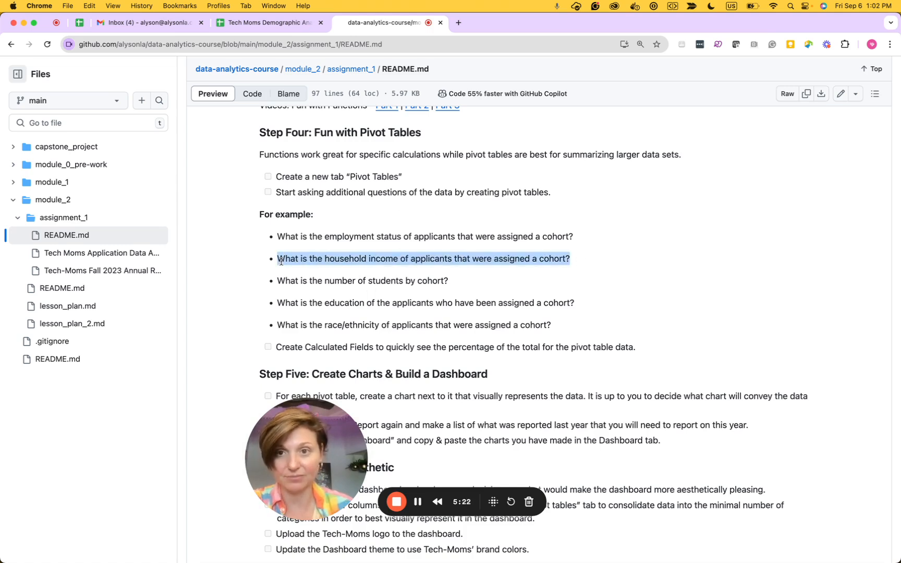
{"action": "left_click", "coordinate": [258, 22]}
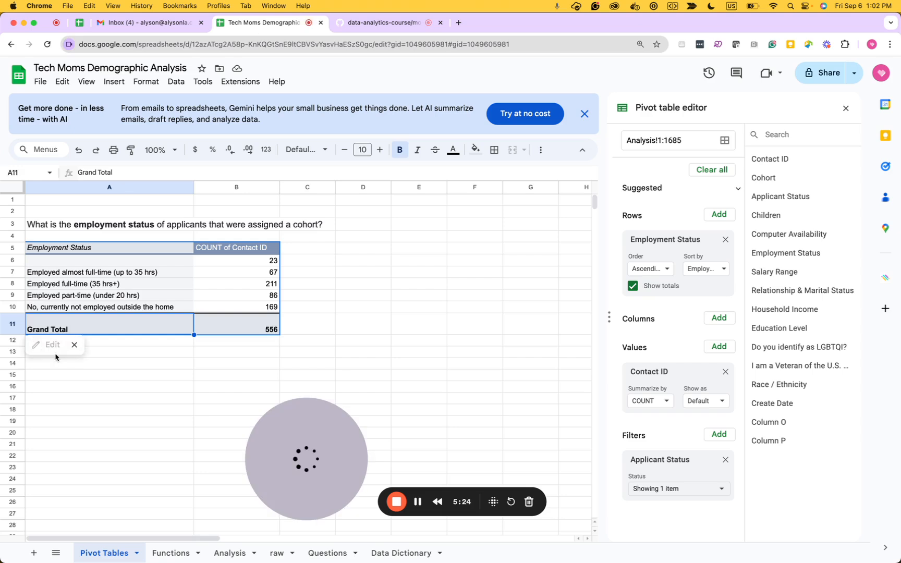
{"action": "left_click", "coordinate": [93, 353]}
{"action": "key", "text": "super+v"}
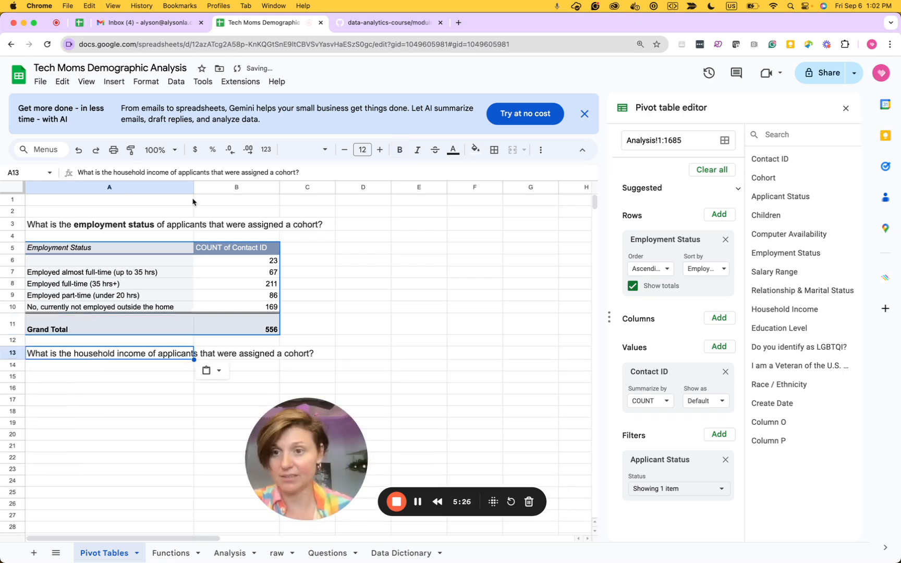
Bold the words "household income" in the question in cell A13.
{"action": "left_click_drag", "start_coordinate": [169, 173], "coordinate": [113, 174]}
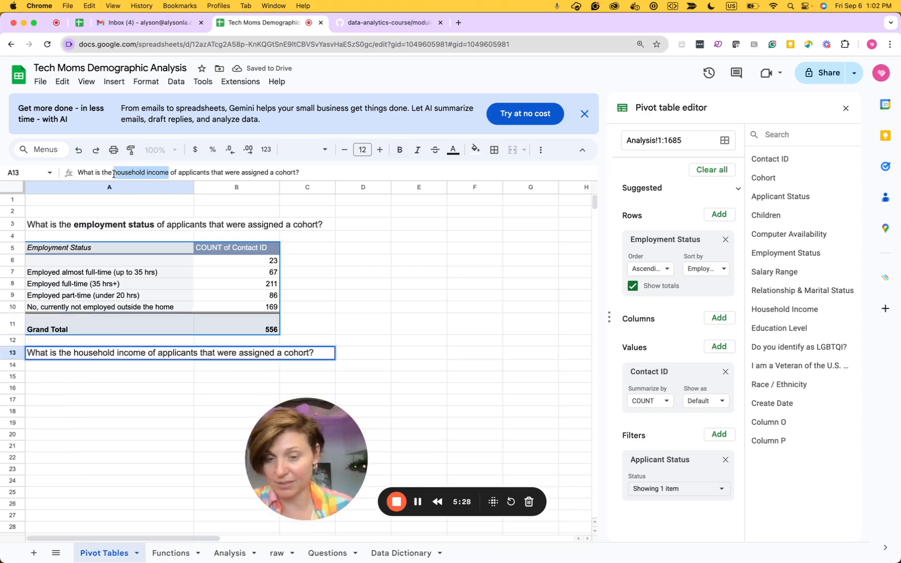
{"action": "key", "text": "super+b"}
{"action": "left_click", "coordinate": [89, 390]}
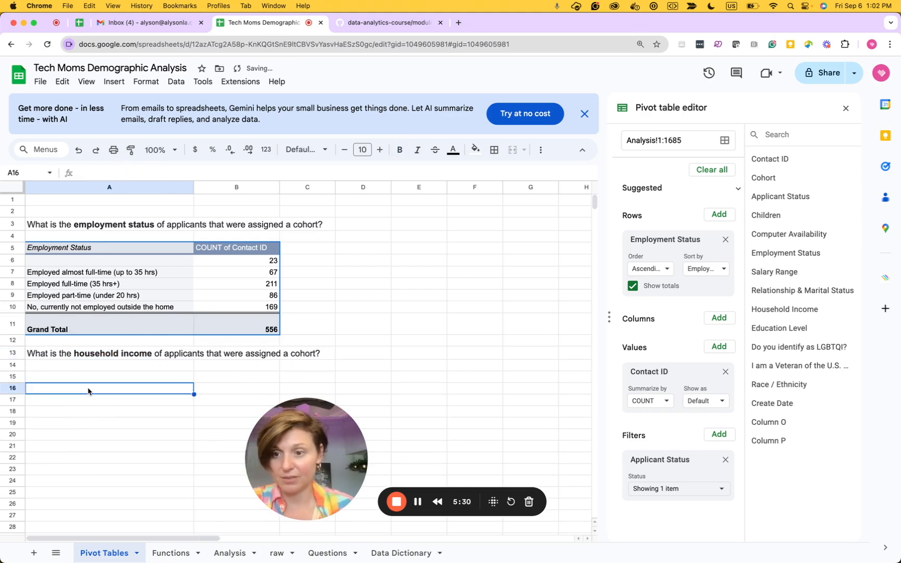
Create a second pivot table from the Analysis data (Analysis!1:1685), inserted in the existing sheet at 'Pivot Tables'!A15.
{"action": "key", "text": "Up"}
{"action": "left_click", "coordinate": [235, 555]}
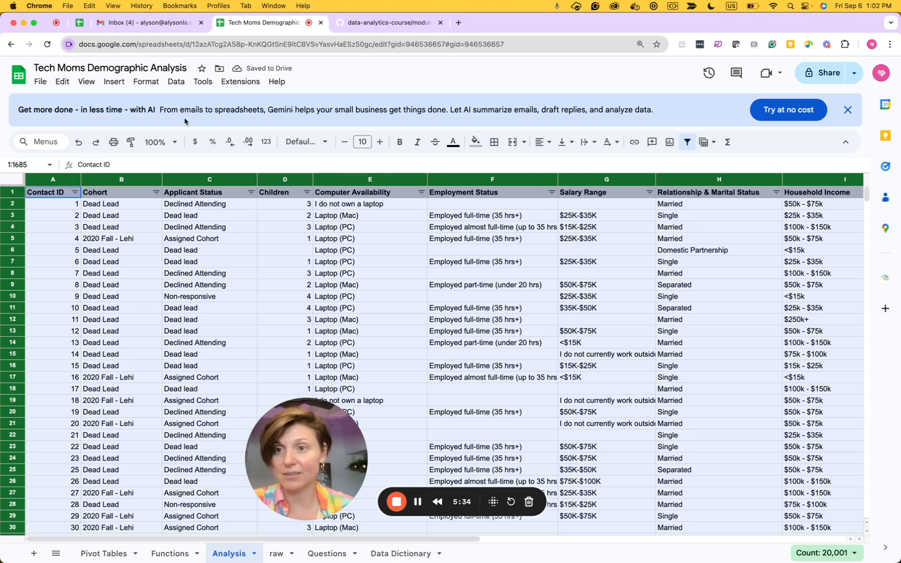
{"action": "left_click", "coordinate": [146, 81]}
{"action": "mouse_move", "coordinate": [115, 84]}
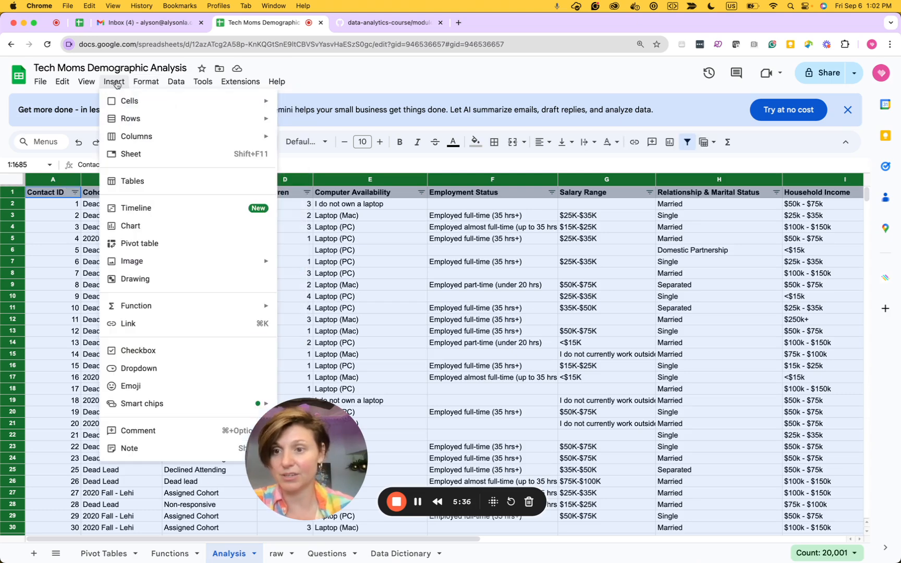
{"action": "left_click", "coordinate": [139, 243]}
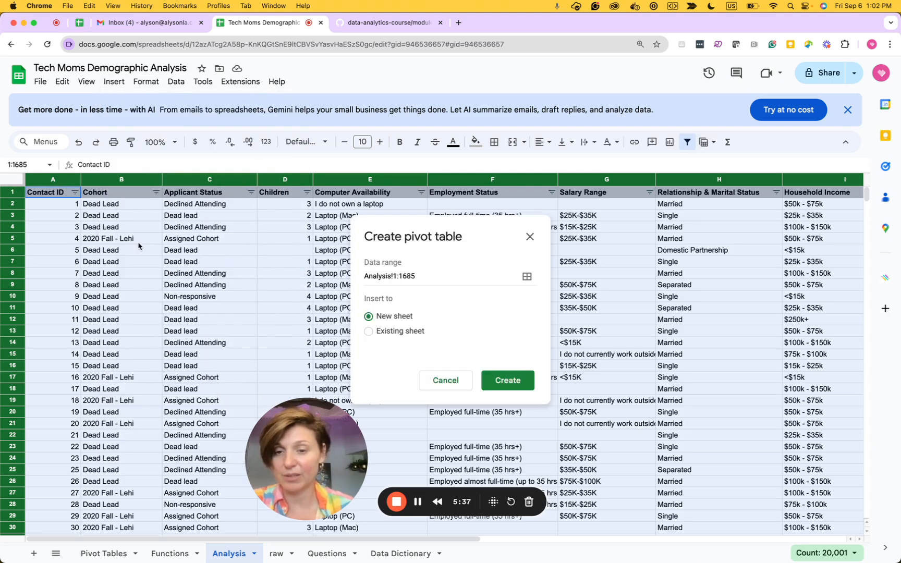
{"action": "left_click", "coordinate": [368, 331]}
{"action": "left_click", "coordinate": [130, 553]}
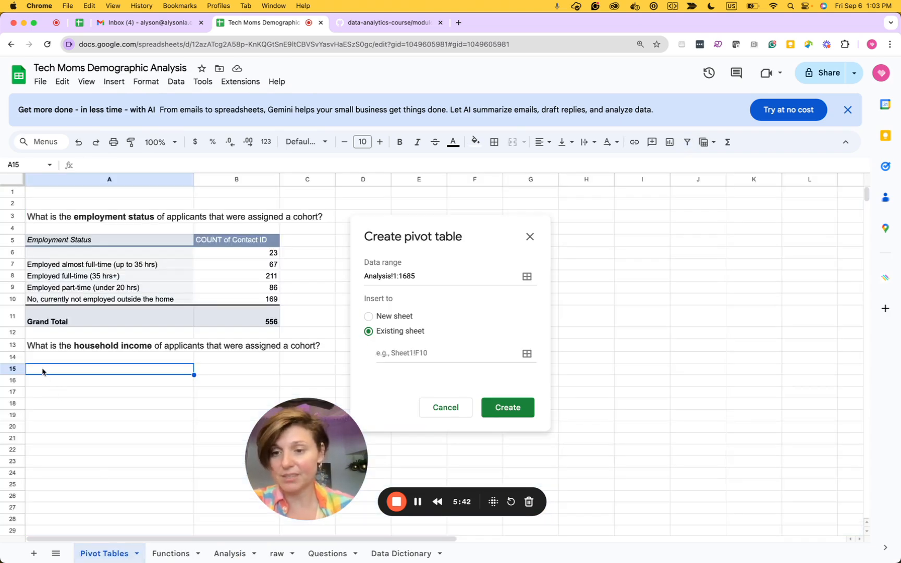
{"action": "left_click", "coordinate": [417, 352]}
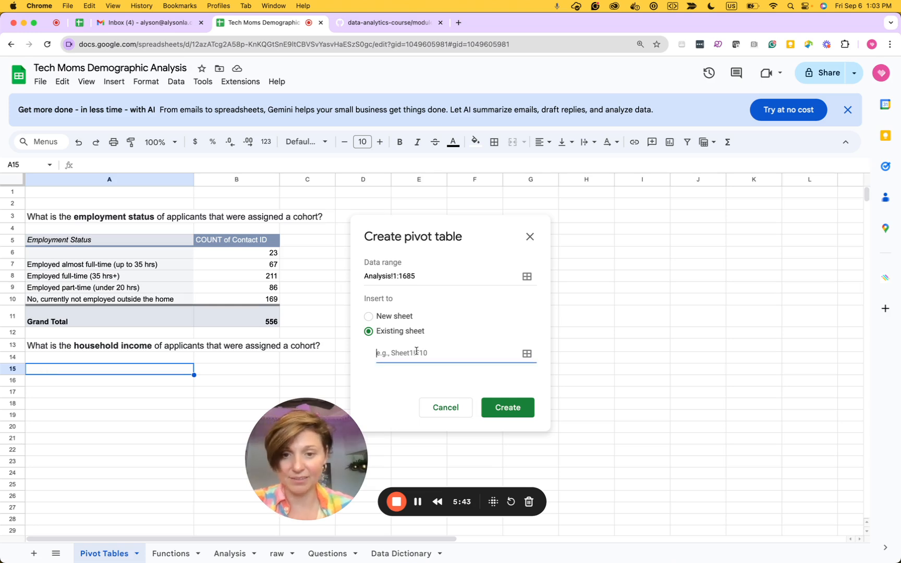
{"action": "left_click", "coordinate": [152, 374]}
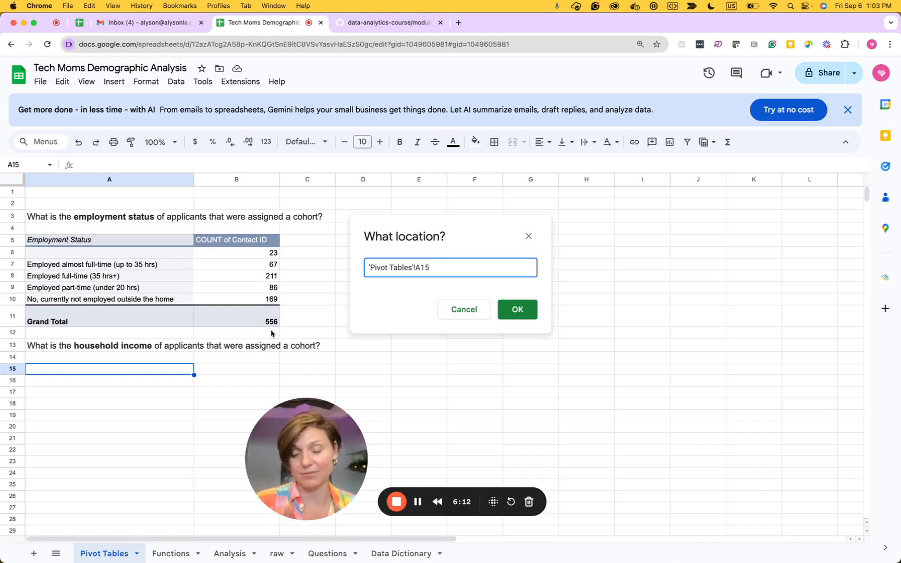
{"action": "left_click", "coordinate": [516, 310]}
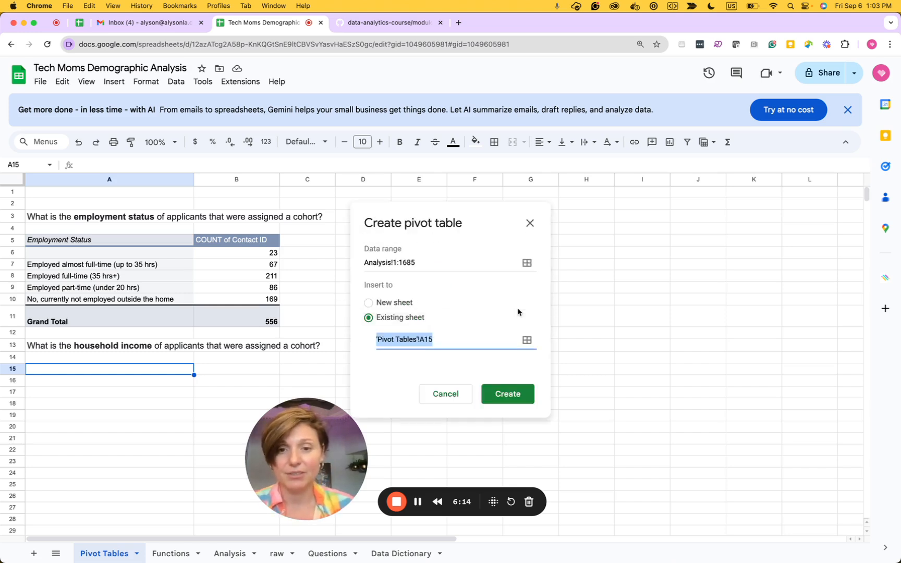
{"action": "left_click", "coordinate": [503, 394]}
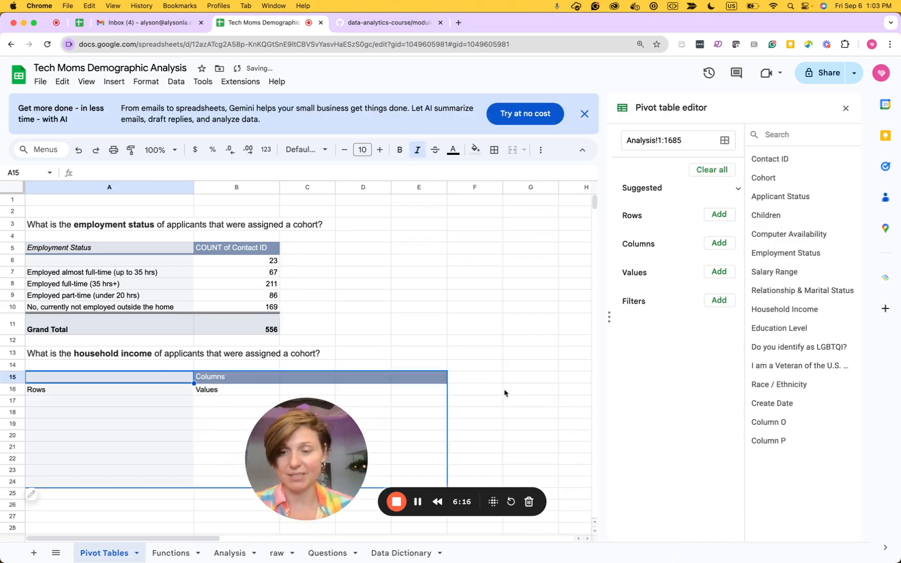
Add Household Income to the rows of the pivot table at A15.
{"action": "scroll", "coordinate": [500, 381], "scroll_direction": "down", "scroll_amount": 2}
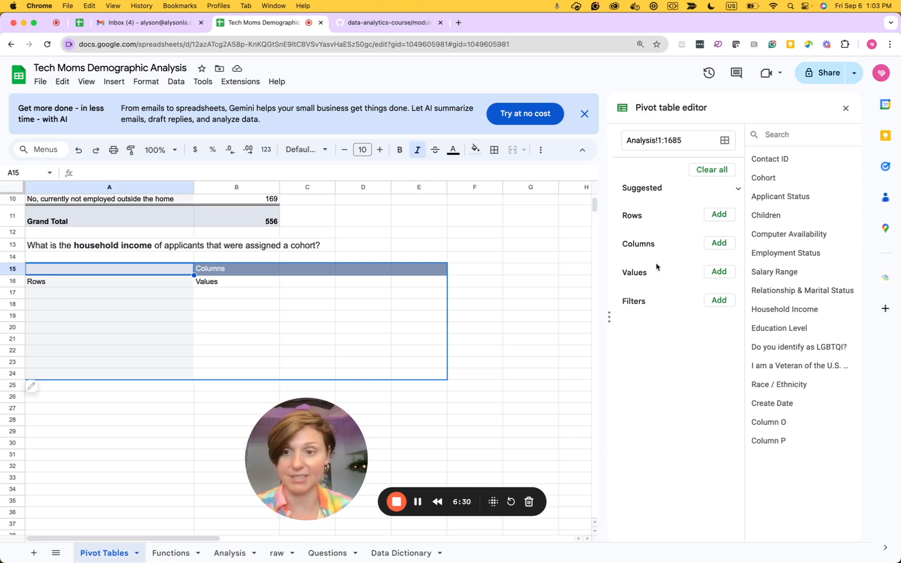
{"action": "left_click_drag", "start_coordinate": [782, 309], "coordinate": [647, 235]}
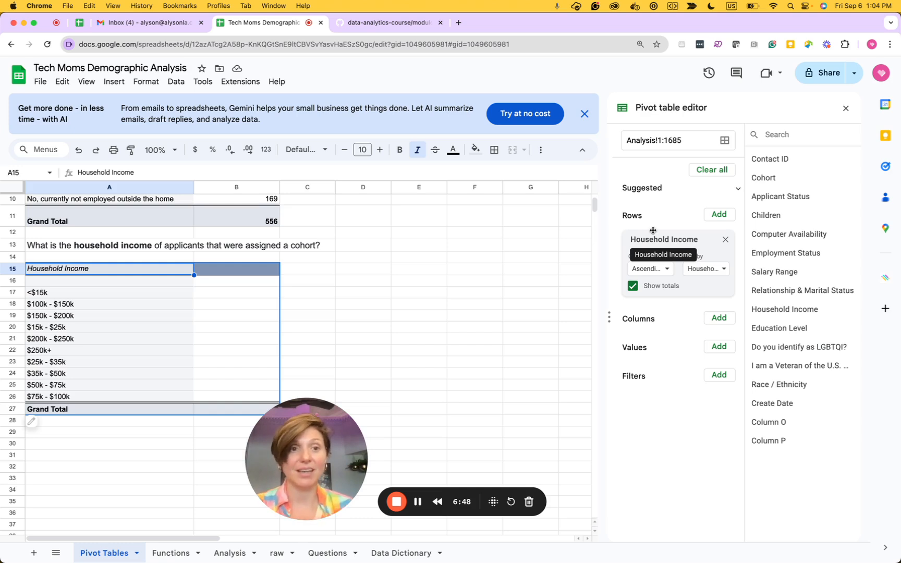
Add Contact ID to the values of the household income pivot table, summarized by COUNT.
{"action": "left_click_drag", "start_coordinate": [772, 158], "coordinate": [652, 372]}
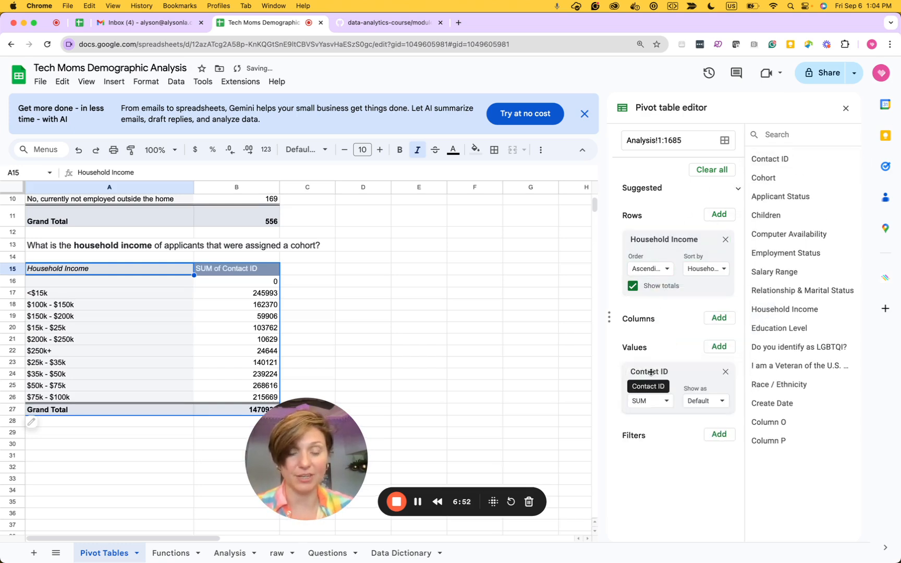
{"action": "left_click", "coordinate": [665, 401]}
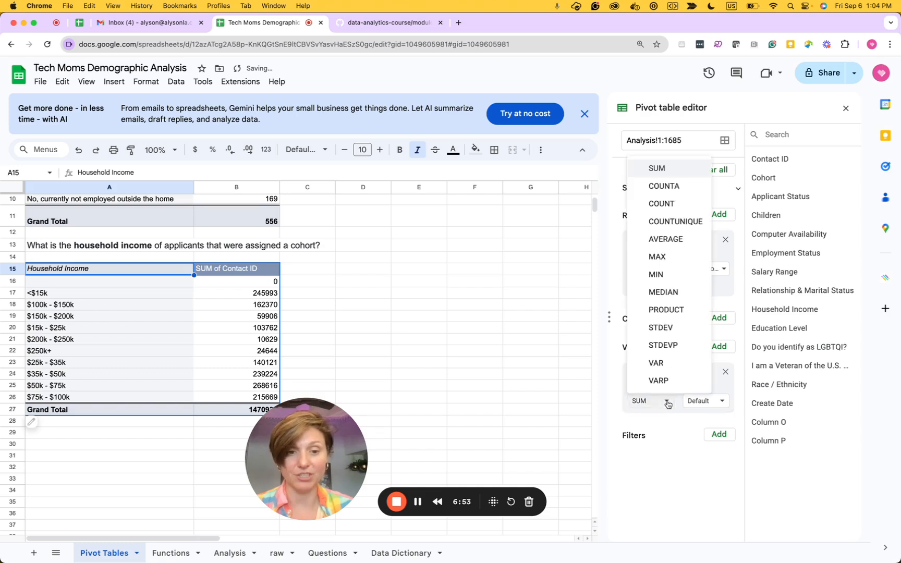
{"action": "left_click", "coordinate": [662, 204]}
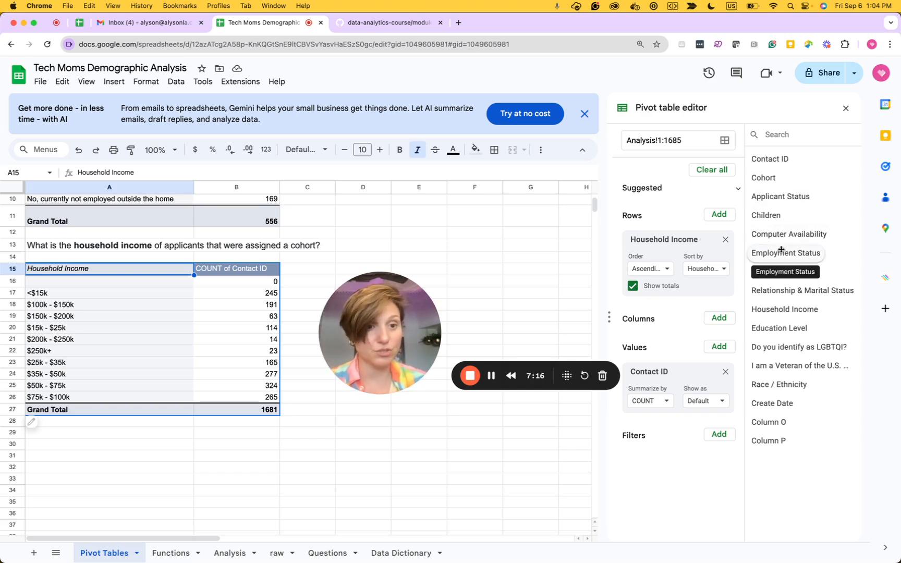
Filter the household income pivot table by Applicant Status so that only Assigned Cohort is included.
{"action": "left_click_drag", "start_coordinate": [778, 198], "coordinate": [658, 469]}
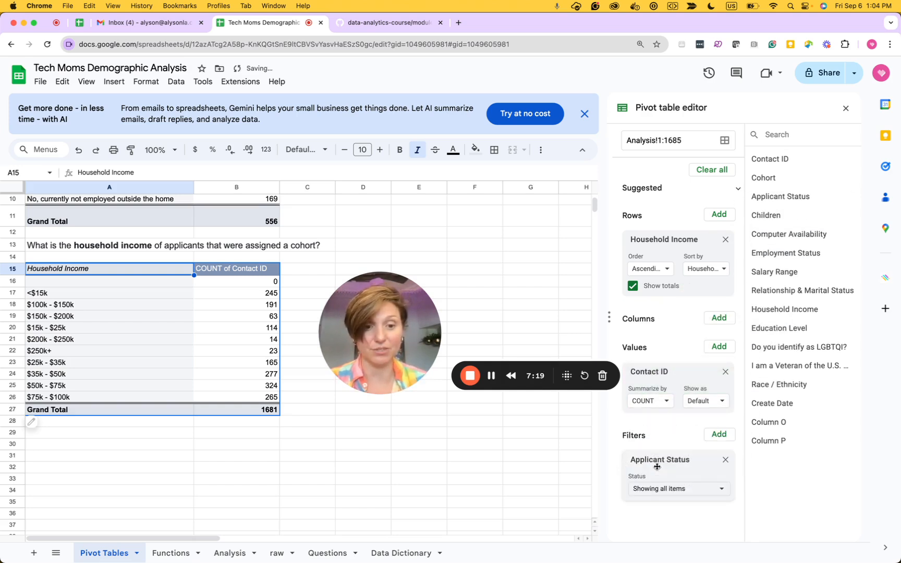
{"action": "left_click", "coordinate": [675, 490]}
{"action": "left_click", "coordinate": [677, 408]}
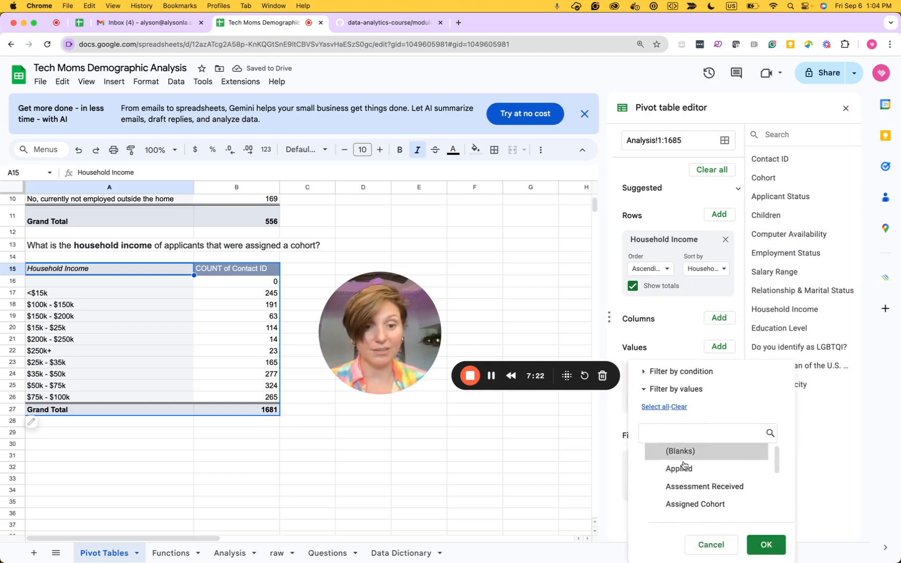
{"action": "left_click", "coordinate": [680, 504]}
{"action": "left_click", "coordinate": [767, 544]}
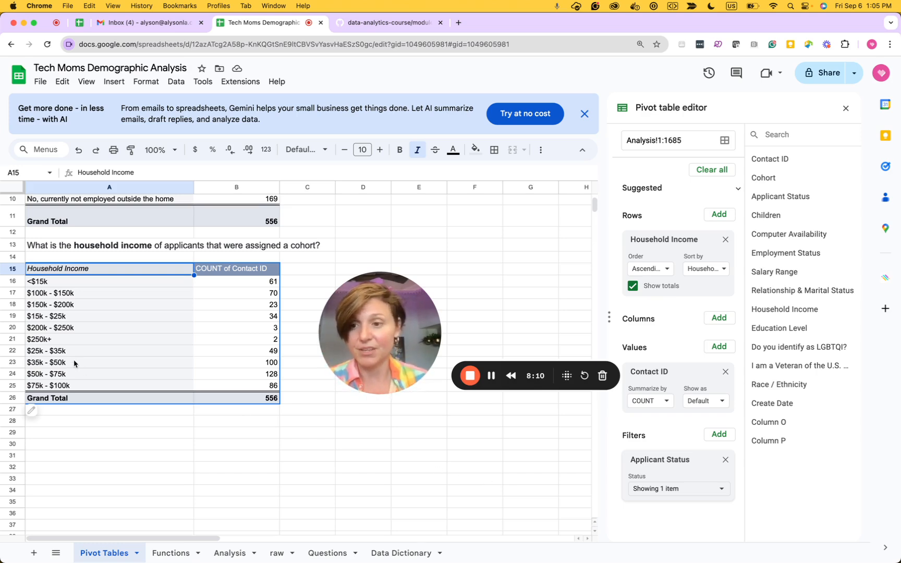
{"action": "left_click", "coordinate": [264, 398]}
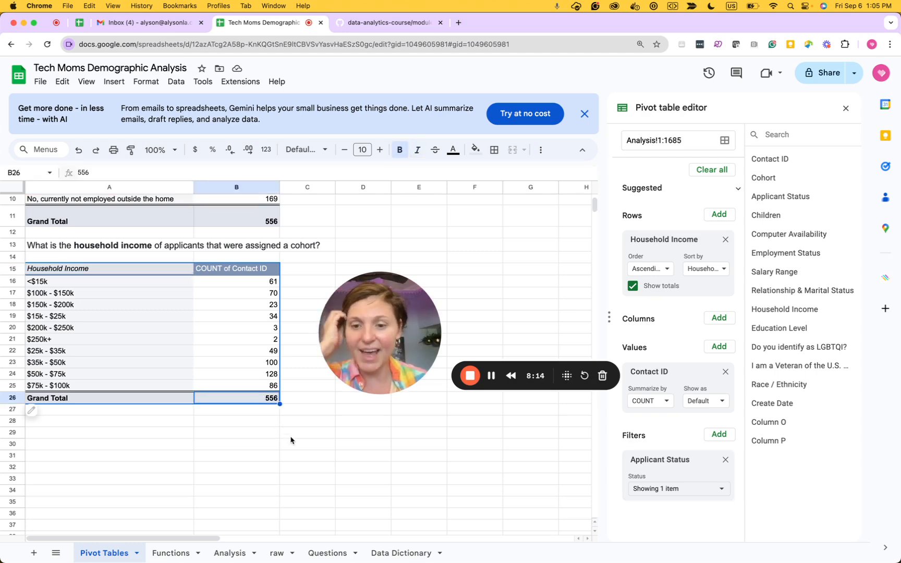
Sort the employment status pivot table's rows by COUNT of Contact ID in descending order.
{"action": "scroll", "coordinate": [290, 440], "scroll_direction": "up", "scroll_amount": 4}
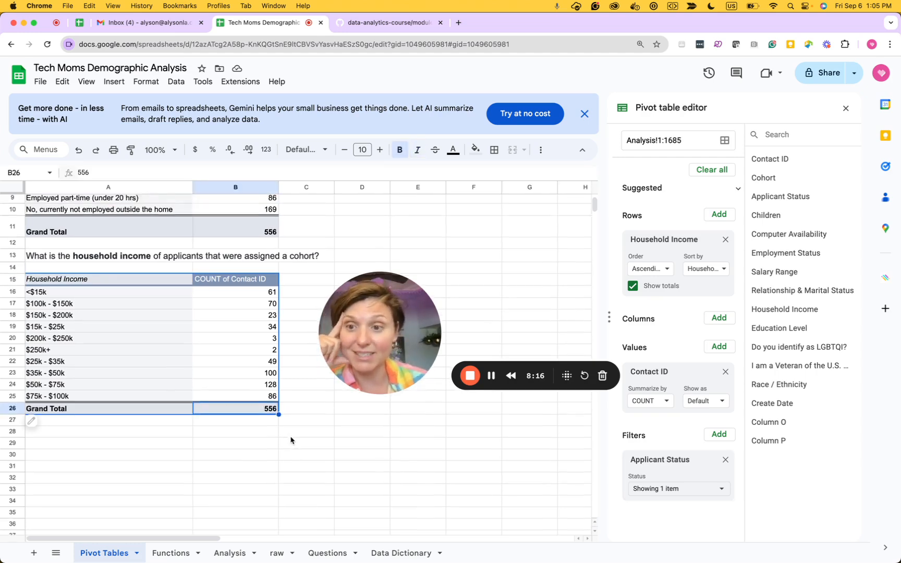
{"action": "left_click", "coordinate": [256, 327]}
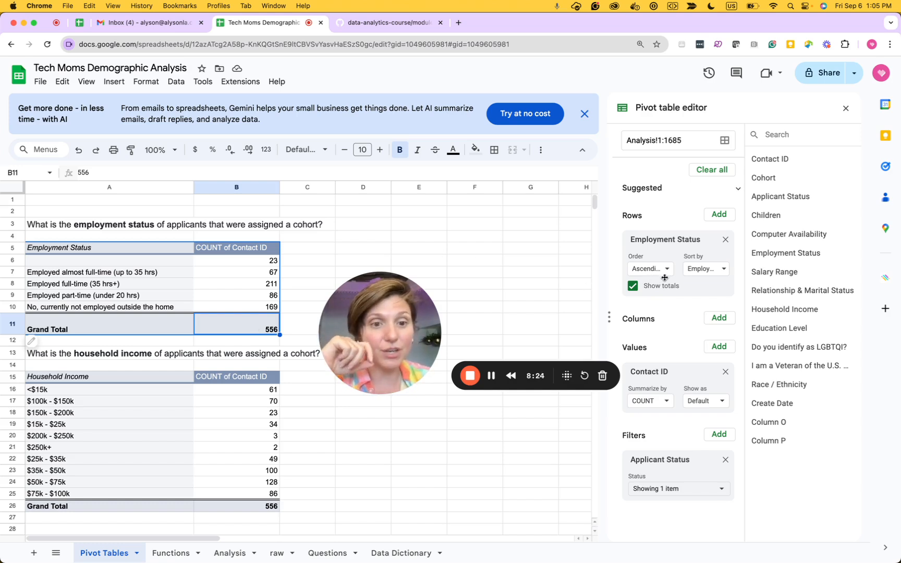
{"action": "left_click", "coordinate": [122, 297]}
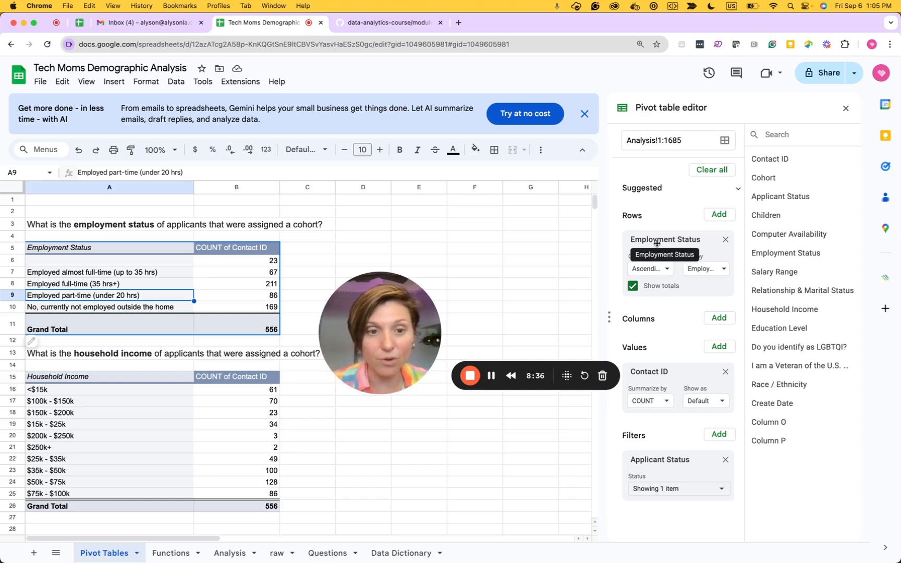
{"action": "left_click", "coordinate": [668, 270]}
{"action": "left_click", "coordinate": [668, 270]}
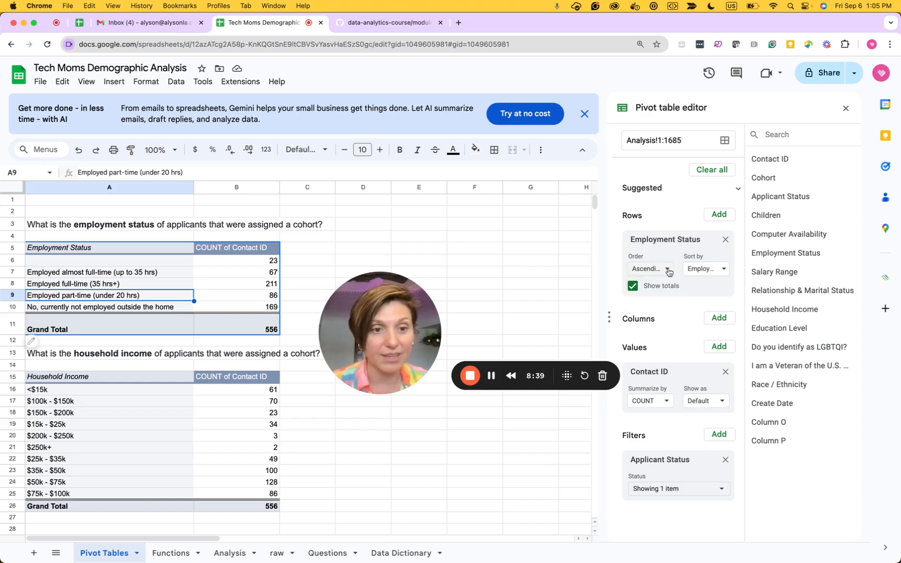
{"action": "left_click", "coordinate": [724, 271]}
{"action": "left_click", "coordinate": [725, 307]}
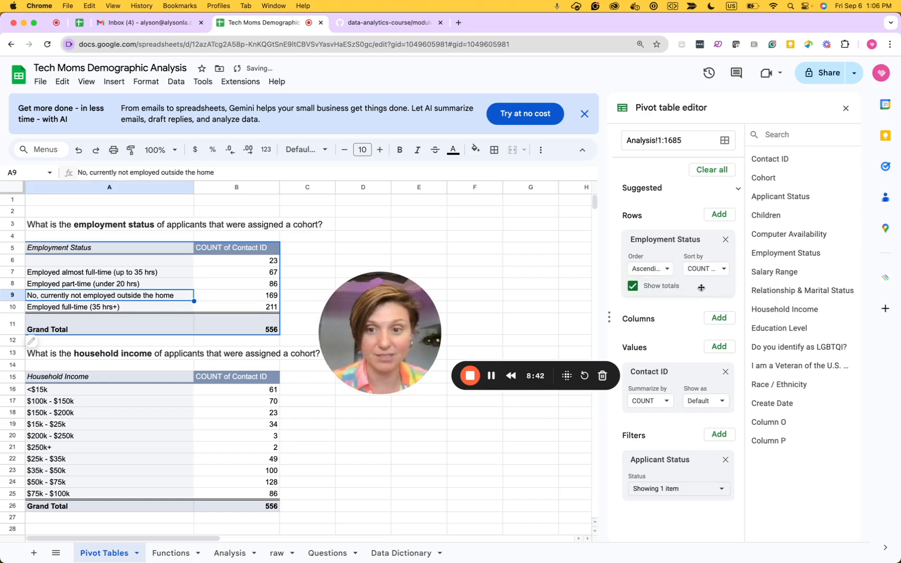
{"action": "left_click", "coordinate": [664, 271]}
{"action": "left_click", "coordinate": [660, 306]}
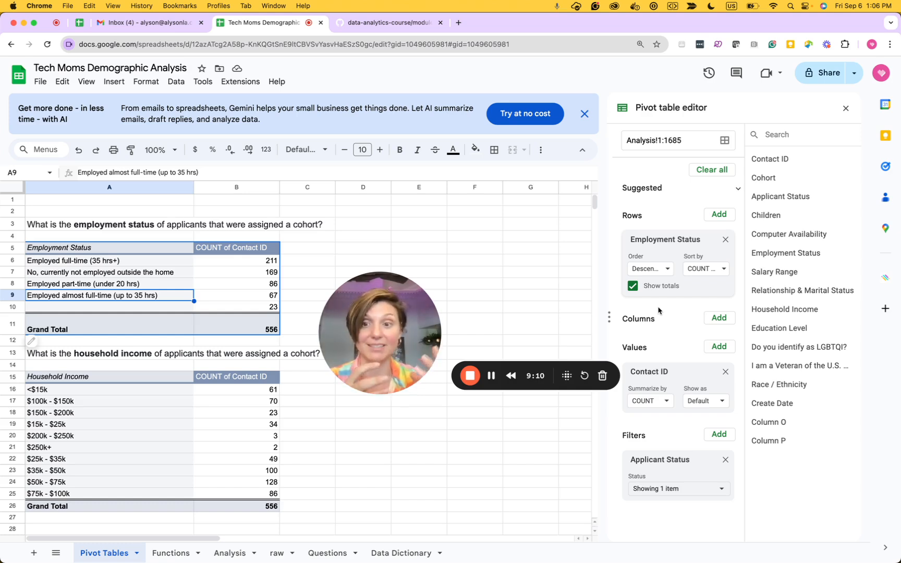
{"action": "left_click", "coordinate": [38, 276]}
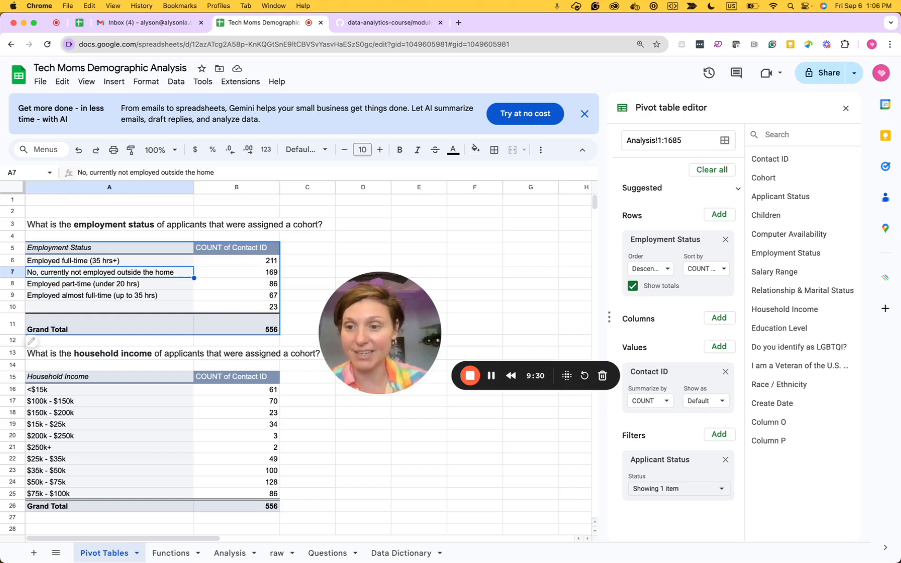
{"action": "key", "text": "Down"}
{"action": "key", "text": "Down"}
{"action": "key", "text": "Right"}
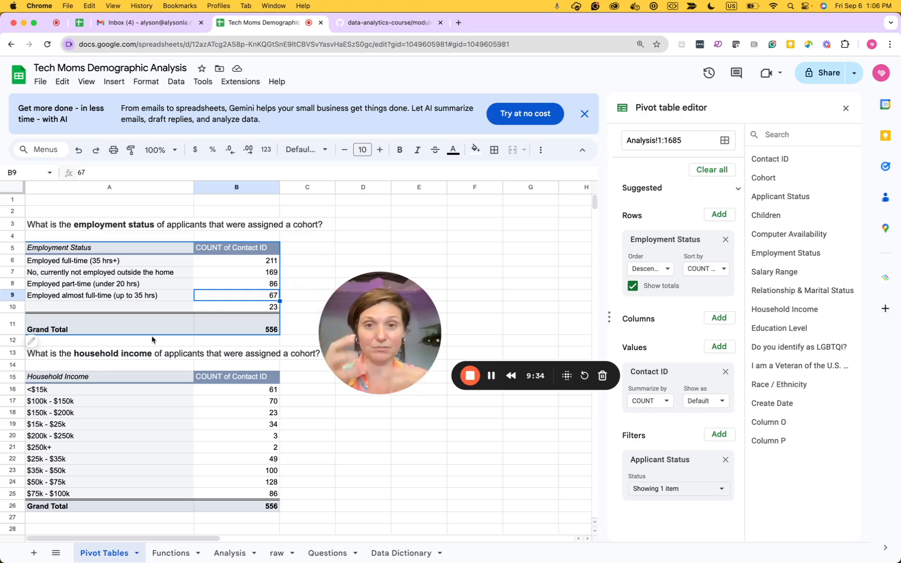
Sort the household income pivot table's rows by COUNT of Contact ID in descending order.
{"action": "scroll", "coordinate": [140, 376], "scroll_direction": "down", "scroll_amount": 1}
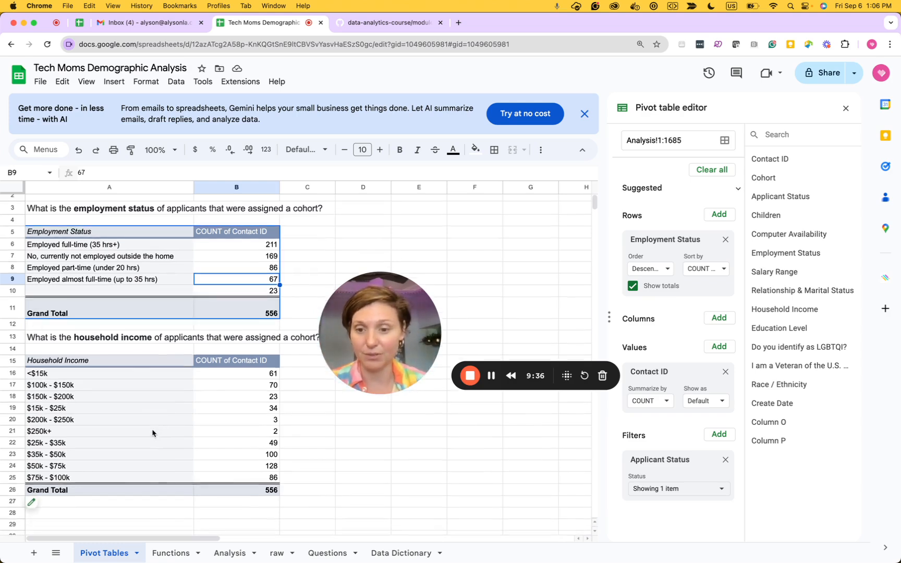
{"action": "left_click", "coordinate": [141, 425]}
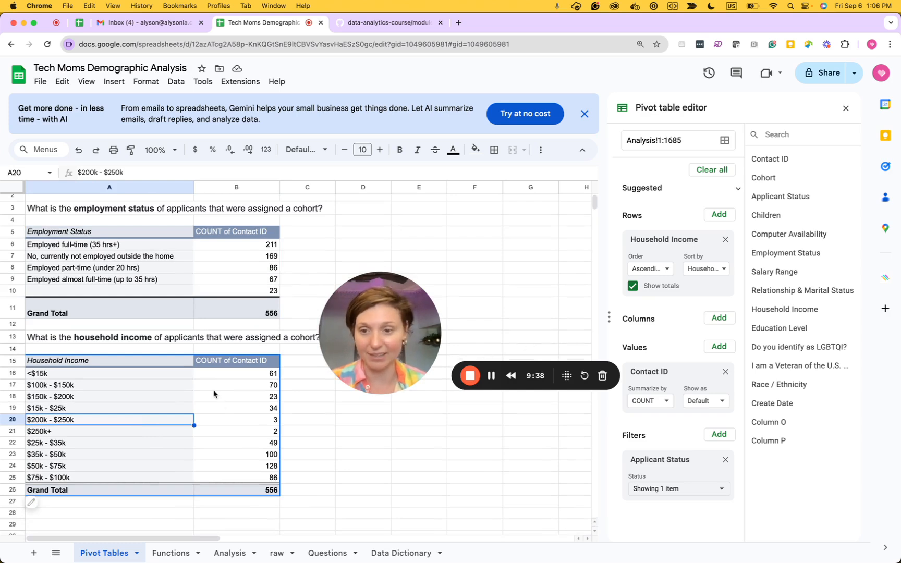
{"action": "left_click", "coordinate": [723, 270]}
{"action": "left_click", "coordinate": [723, 270]}
{"action": "left_click", "coordinate": [658, 270]}
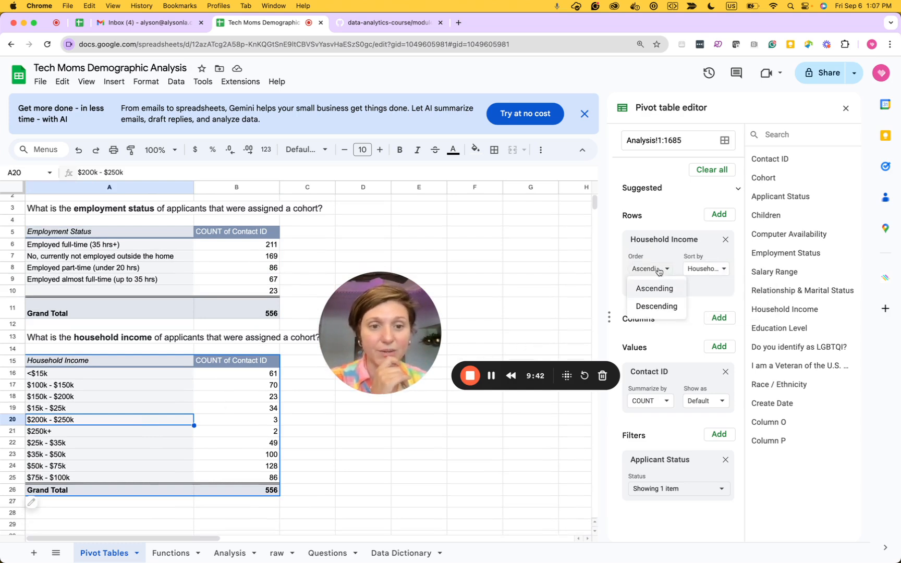
{"action": "left_click", "coordinate": [655, 306]}
{"action": "left_click", "coordinate": [720, 270]}
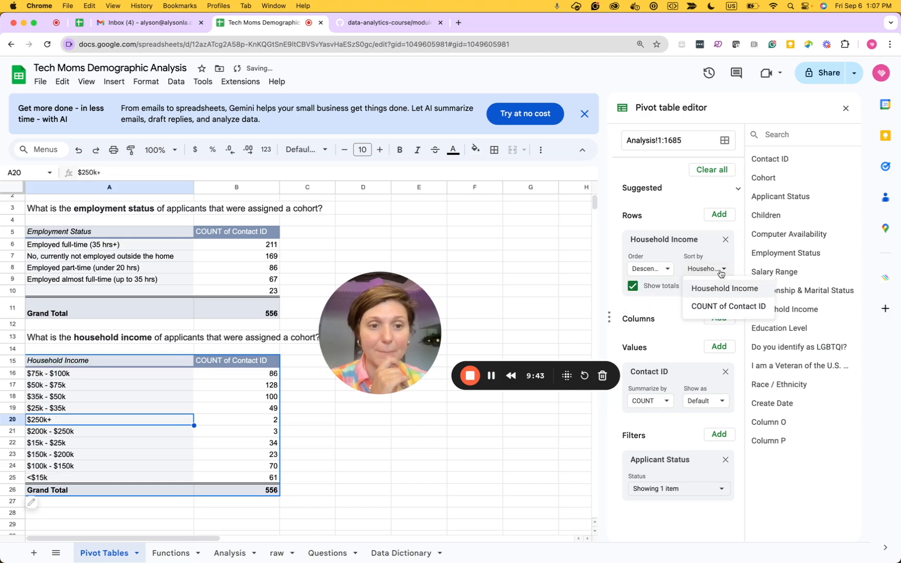
{"action": "left_click", "coordinate": [724, 307]}
Examine the household income brackets and their applicant counts row by row in the sorted pivot table.
{"action": "left_click", "coordinate": [157, 376]}
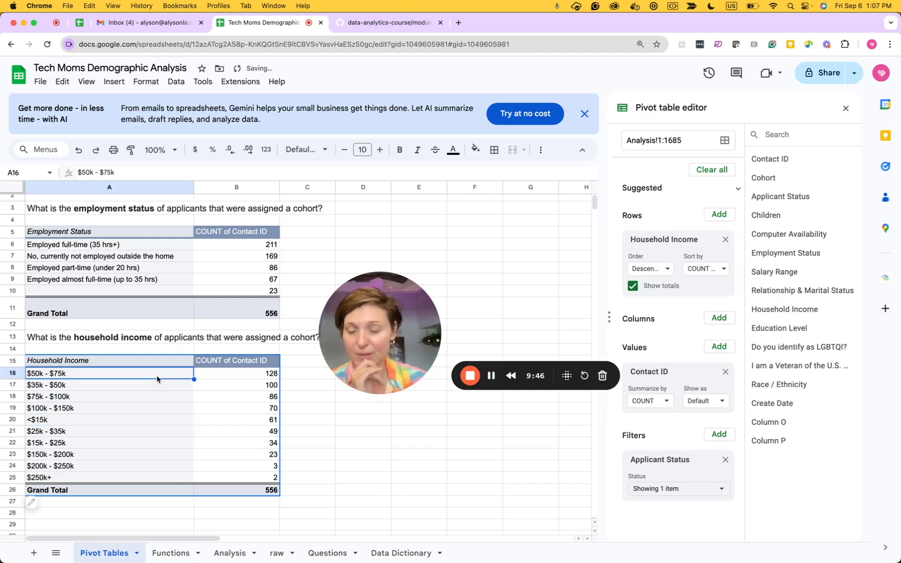
{"action": "left_click", "coordinate": [229, 373]}
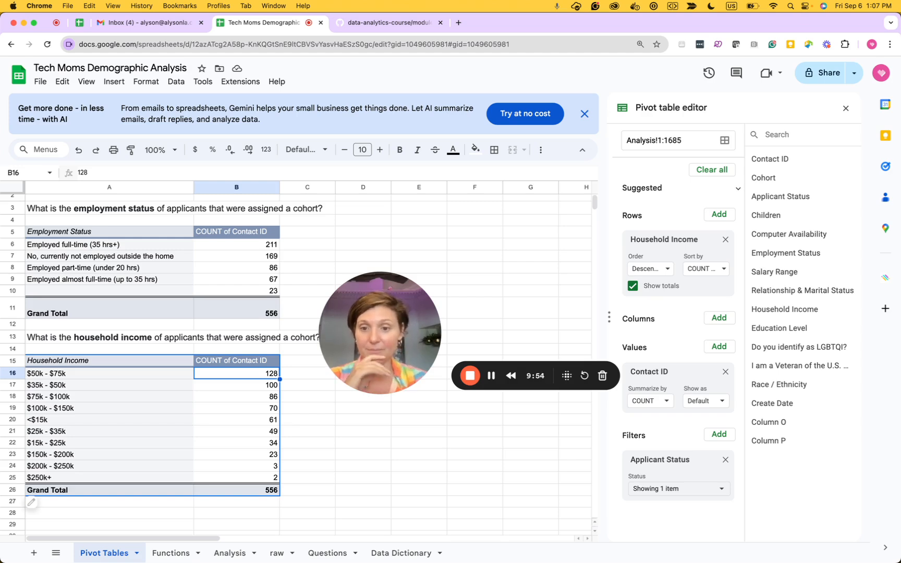
{"action": "left_click", "coordinate": [236, 385]}
{"action": "key", "text": "Down"}
{"action": "key", "text": "Down"}
{"action": "key", "text": "Down"}
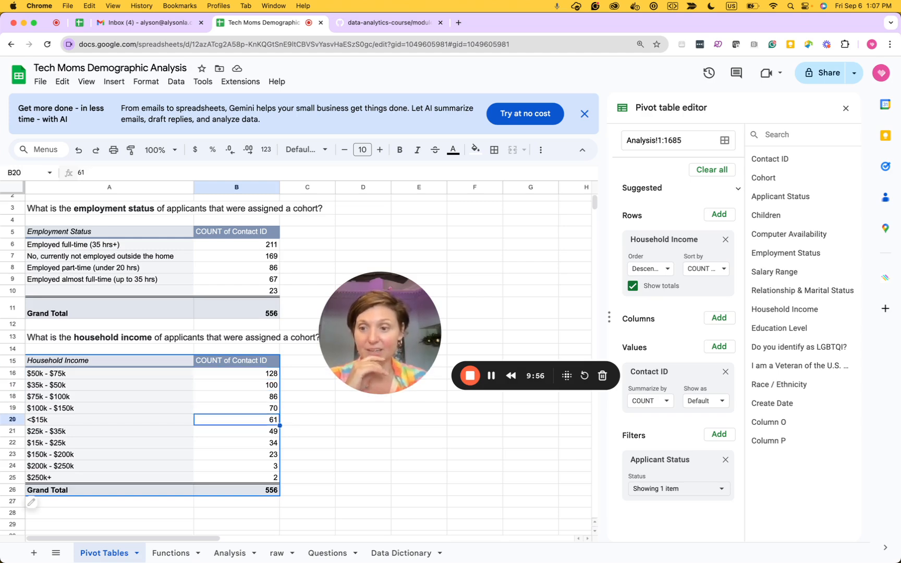
{"action": "key", "text": "Left"}
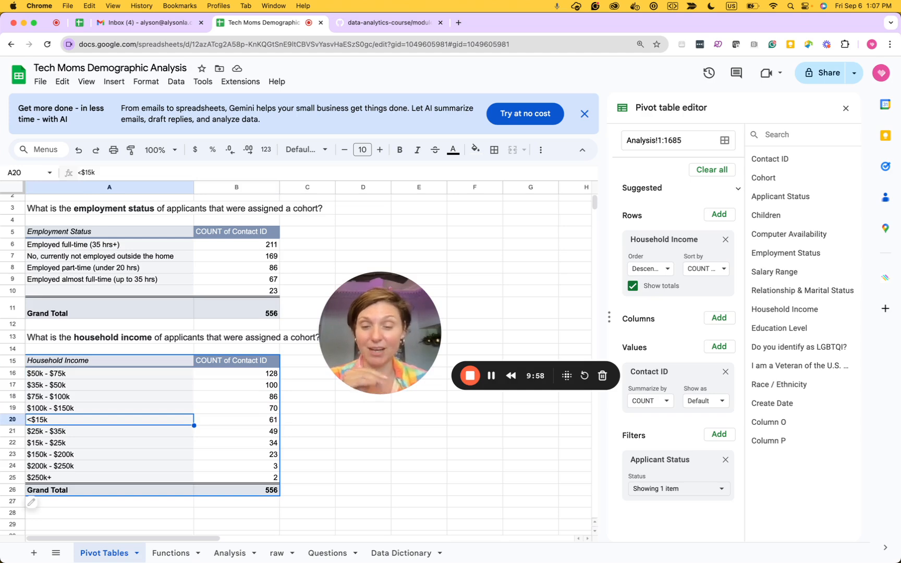
{"action": "scroll", "coordinate": [160, 389], "scroll_direction": "down", "scroll_amount": 2}
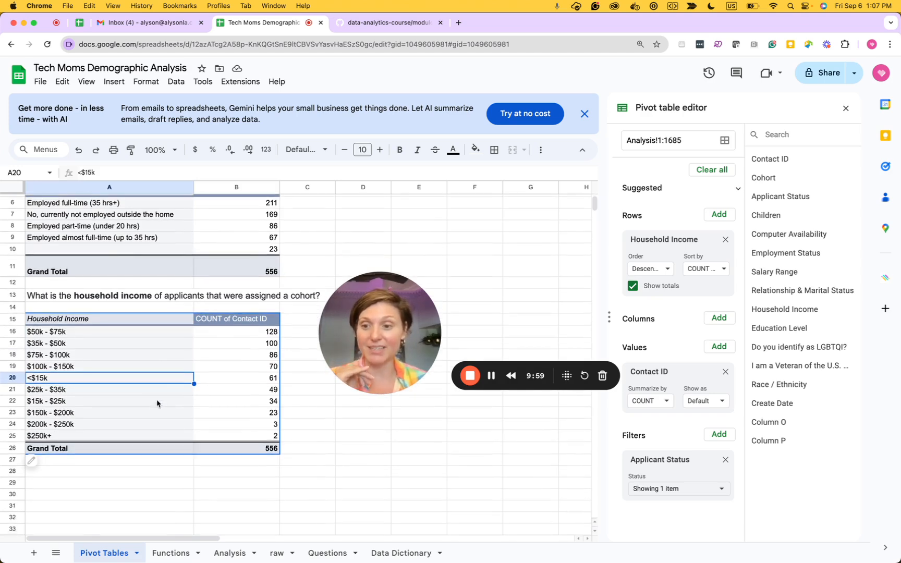
{"action": "left_click", "coordinate": [99, 331]}
{"action": "key", "text": "Down"}
{"action": "key", "text": "Down"}
{"action": "key", "text": "Down"}
{"action": "key", "text": "Down"}
{"action": "key", "text": "Down"}
{"action": "key", "text": "Down"}
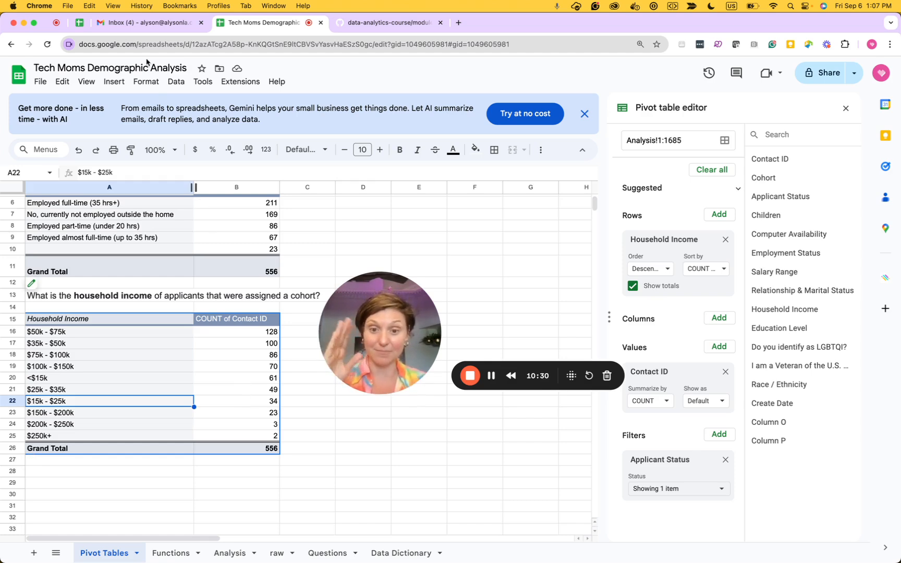
Switch to the Tech-Moms Applicant Data Analysis spreadsheet and examine its household income summary grouped by <$50k, $50k - $100k and 100k+.
{"action": "left_click", "coordinate": [80, 22]}
{"action": "scroll", "coordinate": [165, 357], "scroll_direction": "down", "scroll_amount": 1}
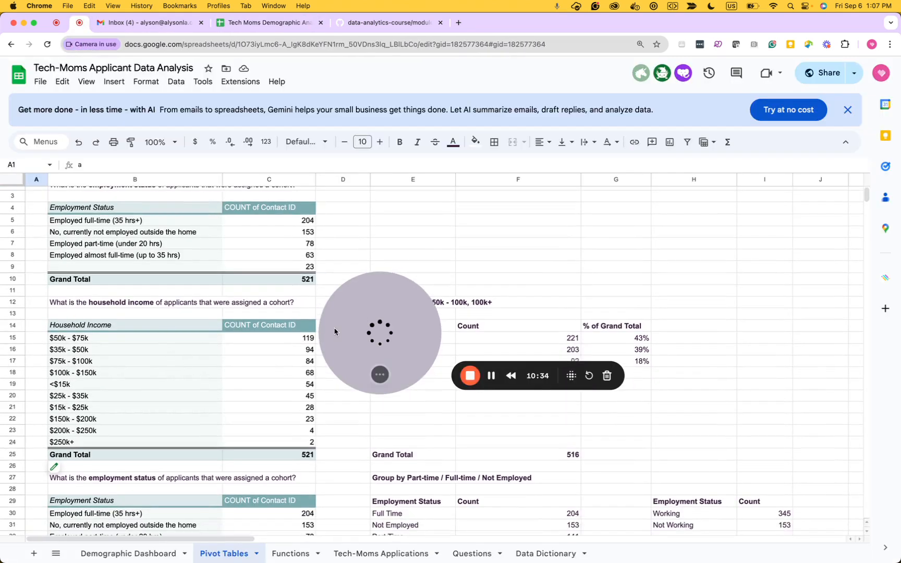
{"action": "left_click_drag", "start_coordinate": [385, 304], "coordinate": [513, 180]}
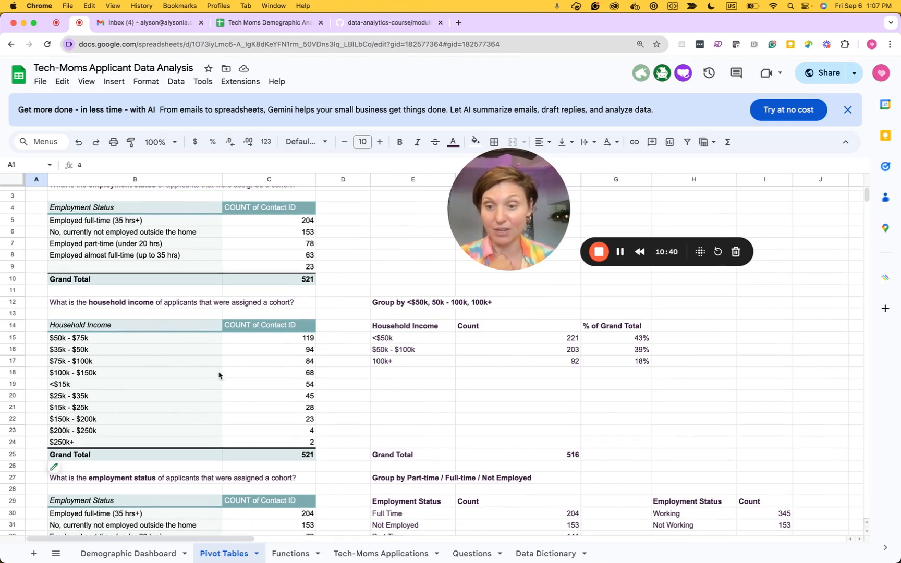
{"action": "left_click", "coordinate": [438, 336]}
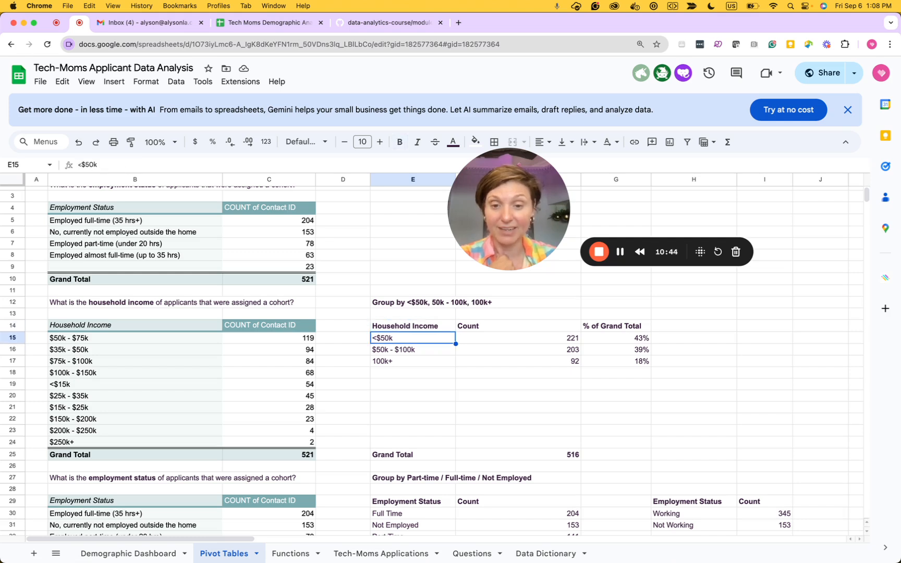
{"action": "key", "text": "Down"}
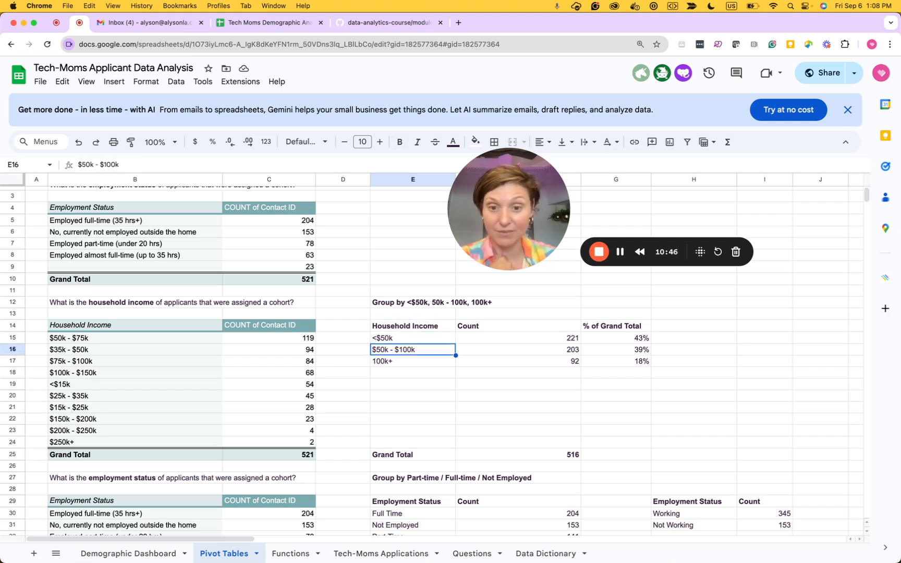
{"action": "key", "text": "Down"}
{"action": "key", "text": "Up"}
{"action": "key", "text": "Up"}
{"action": "key", "text": "Right"}
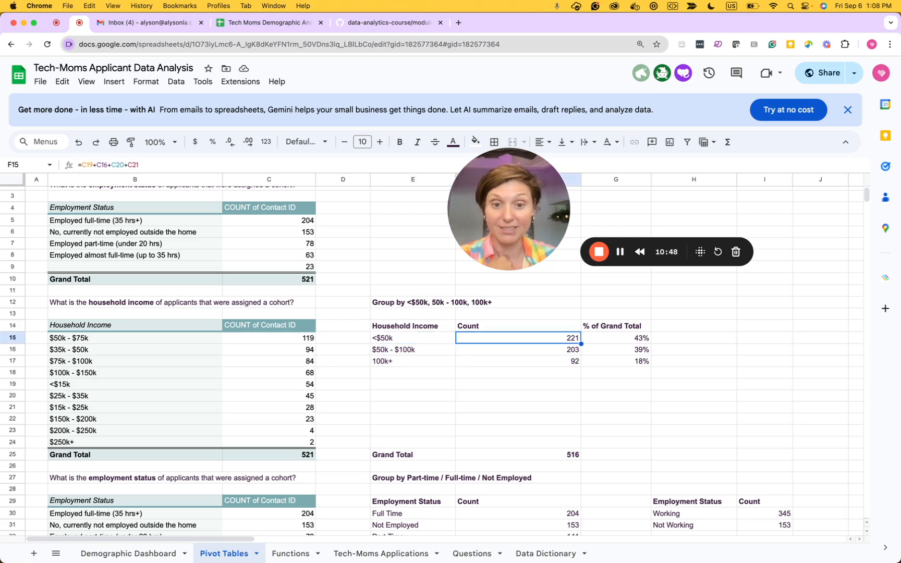
Inspect the Count formulas in F15 and F16 and the % of Grand Total formulas in G15:G17.
{"action": "double_click", "coordinate": [556, 339]}
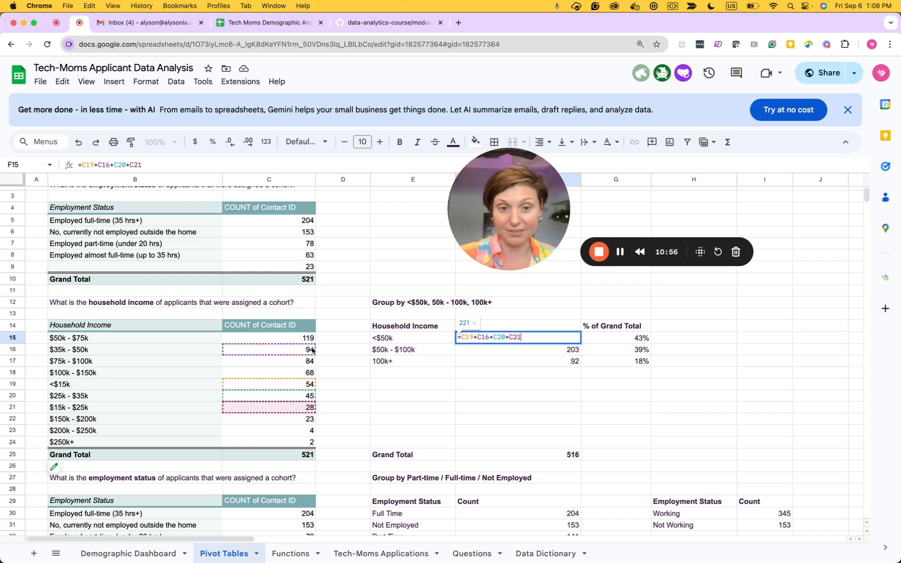
{"action": "key", "text": "Tab"}
{"action": "double_click", "coordinate": [492, 349]}
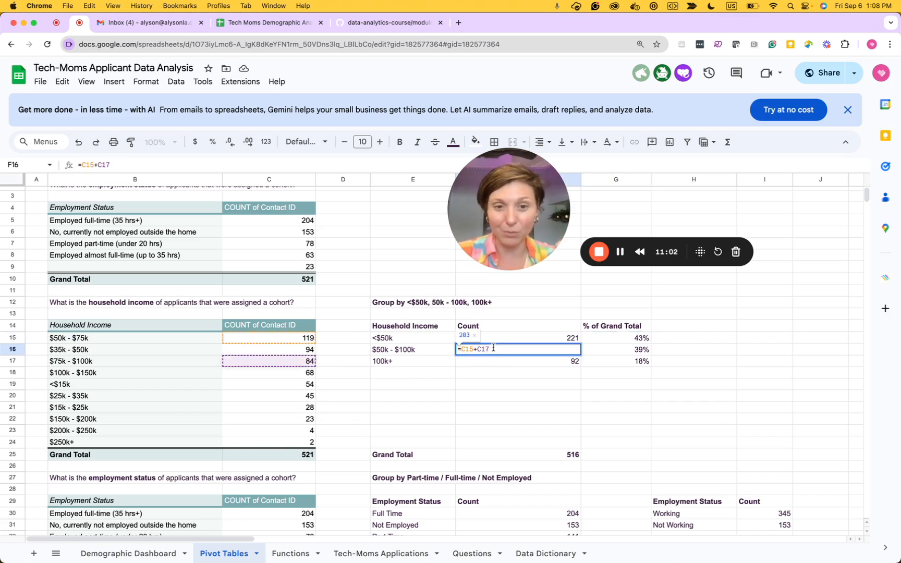
{"action": "key", "text": "Tab"}
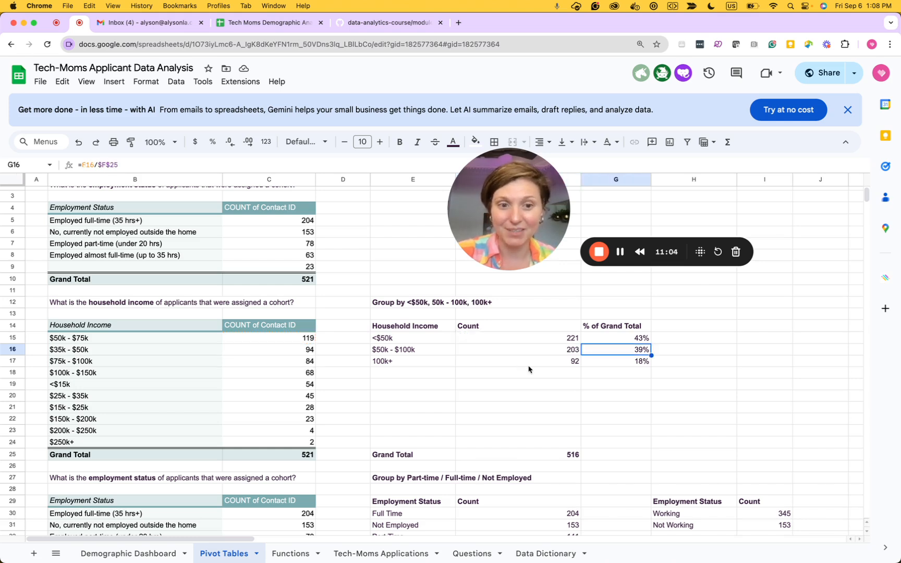
{"action": "left_click", "coordinate": [532, 365]}
{"action": "key", "text": "Right"}
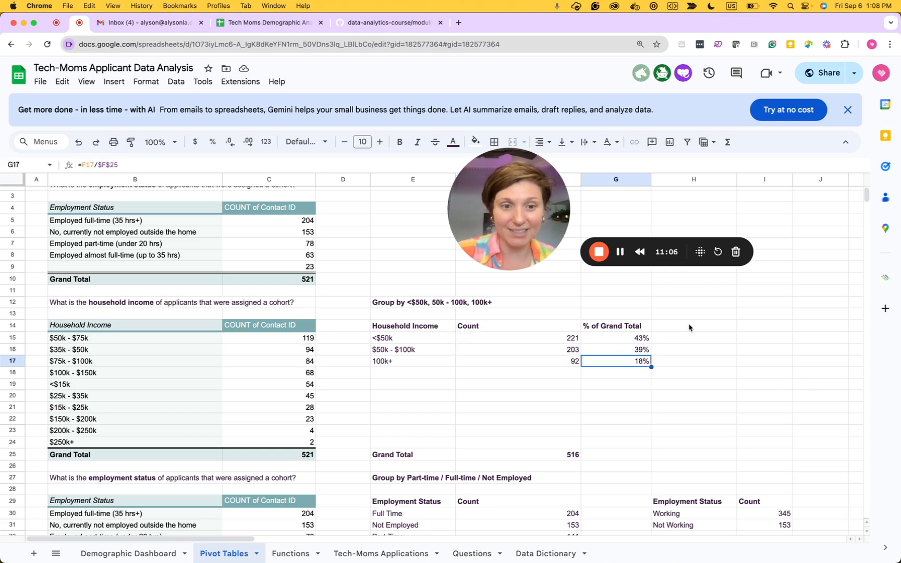
{"action": "left_click", "coordinate": [624, 336]}
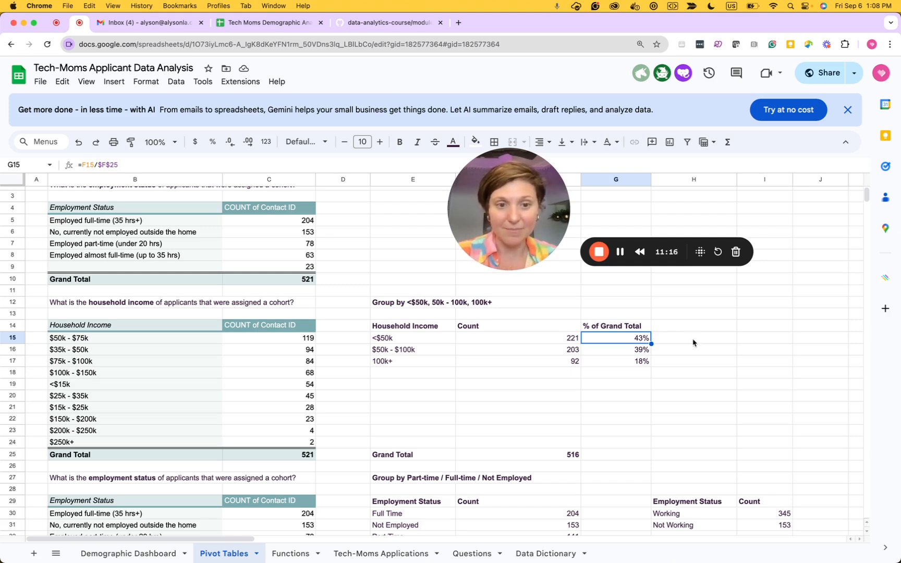
Inspect the % of Grand Total formula in G15 for the <$50k bracket and the cells it references.
{"action": "key", "text": "Left"}
{"action": "key", "text": "Left"}
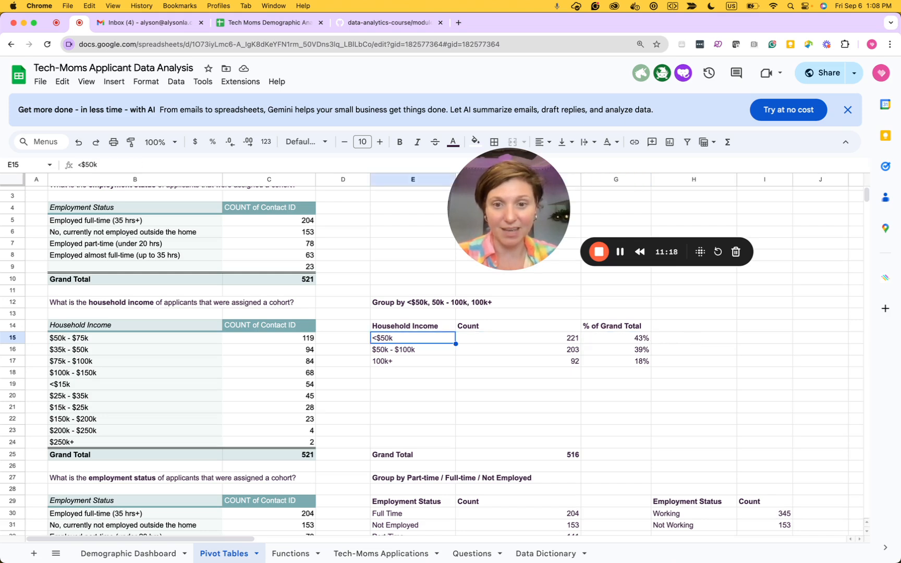
{"action": "key", "text": "Right"}
{"action": "key", "text": "Right"}
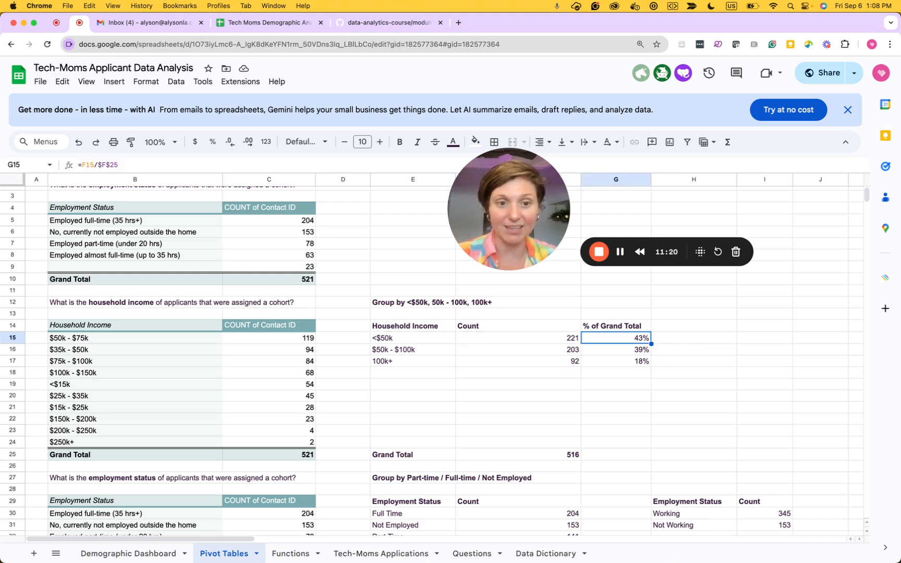
{"action": "double_click", "coordinate": [645, 340]}
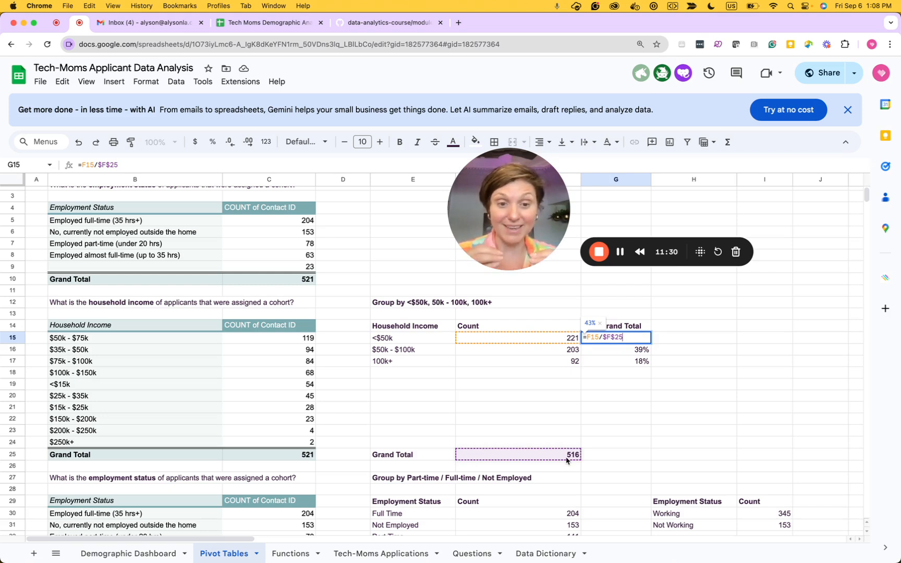
{"action": "key", "text": "Tab"}
{"action": "key", "text": "Left"}
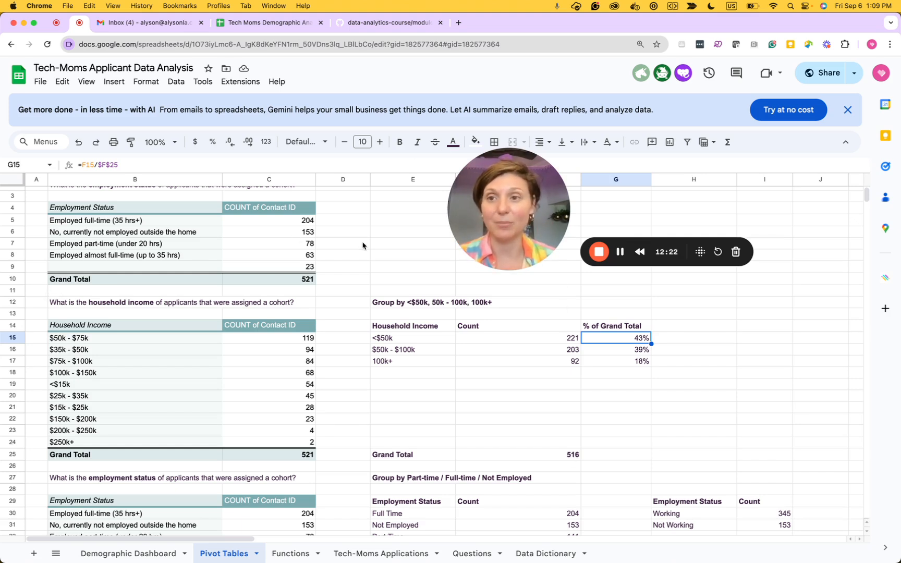
Switch to the assignment README on GitHub and highlight the Step Four questions on students by cohort, education and race/ethnicity.
{"action": "key", "text": "ctrl+Tab"}
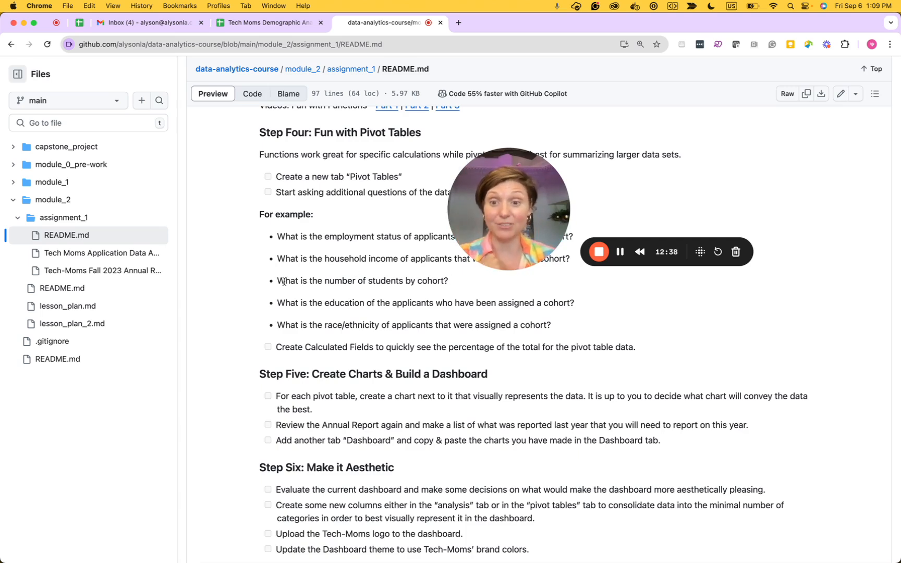
{"action": "left_click_drag", "start_coordinate": [273, 284], "coordinate": [625, 335]}
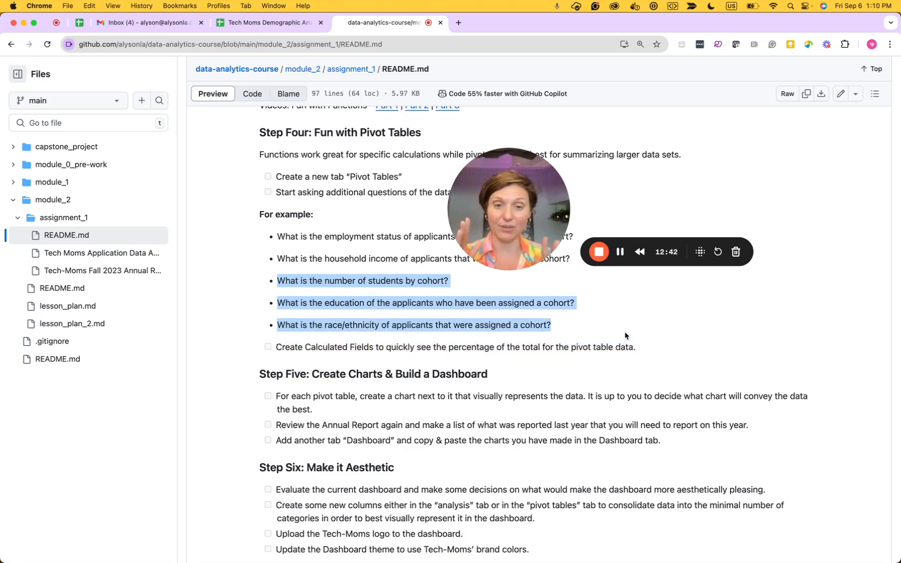